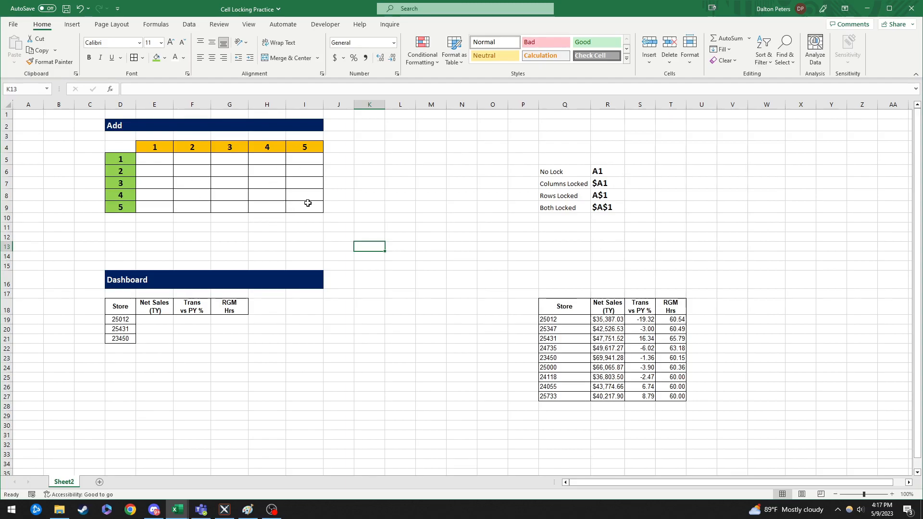
click(612, 172)
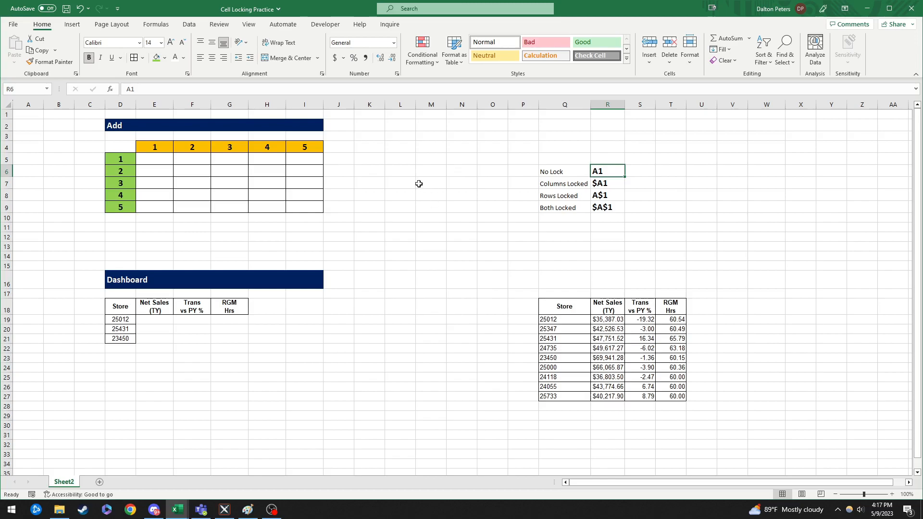
click(401, 173)
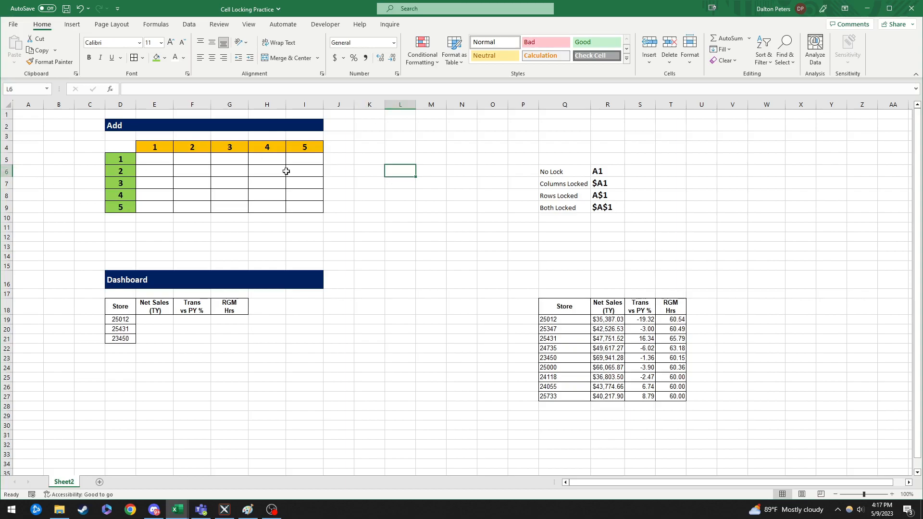
click(429, 170)
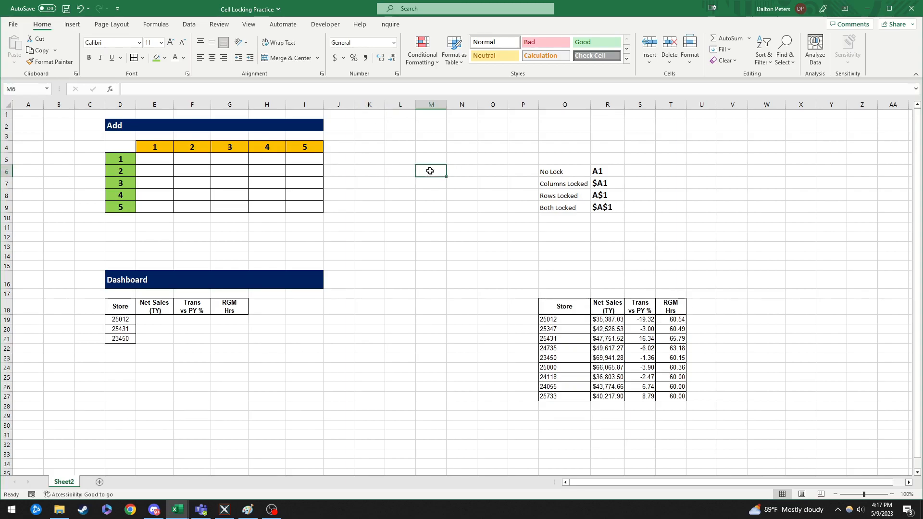
text(=)
click(399, 171)
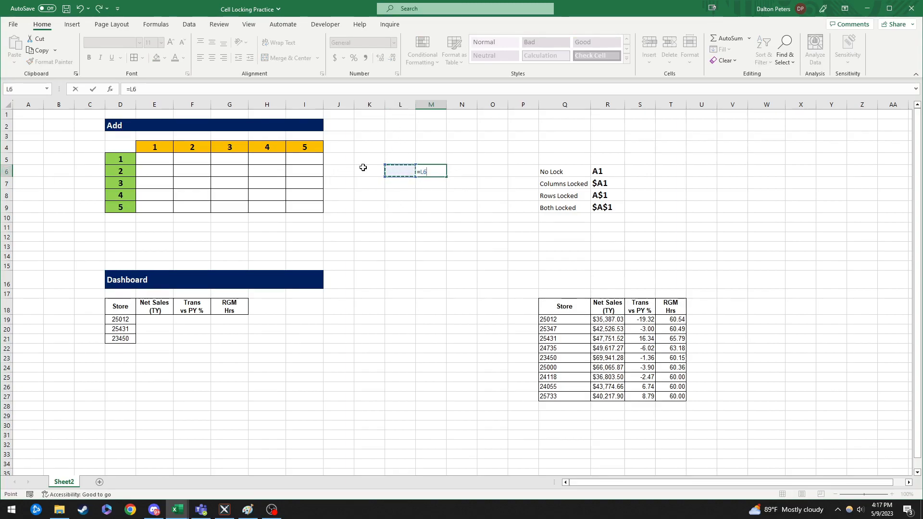
key(BackSpace)
key(BackSpace)
key(BackSpace)
key(Return)
click(410, 227)
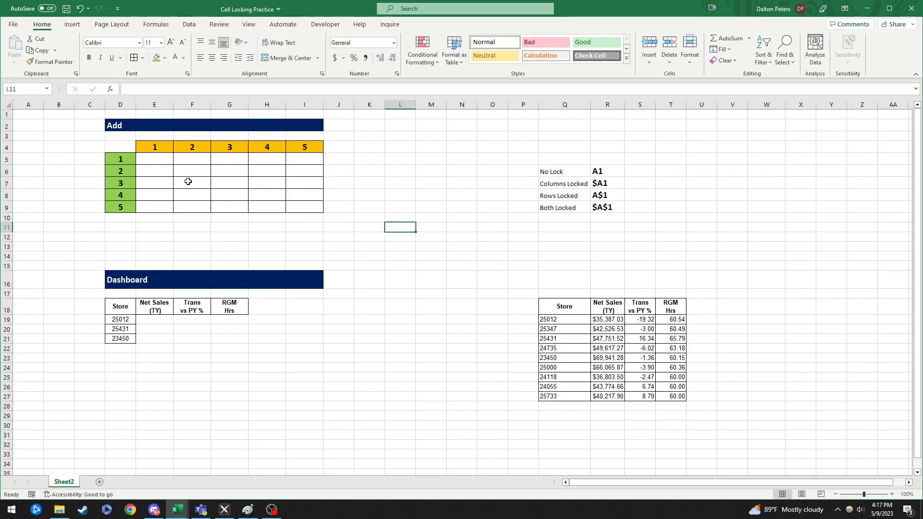
Examine the Add table's empty grid together with its header row E4:I4 and header column D5:D9.
click(160, 160)
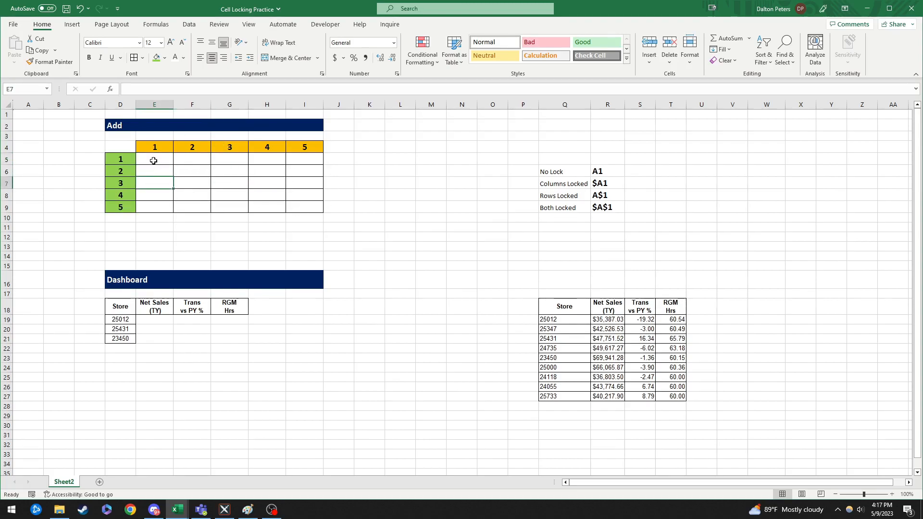
click(244, 197)
drag(126, 147, 319, 209)
click(365, 184)
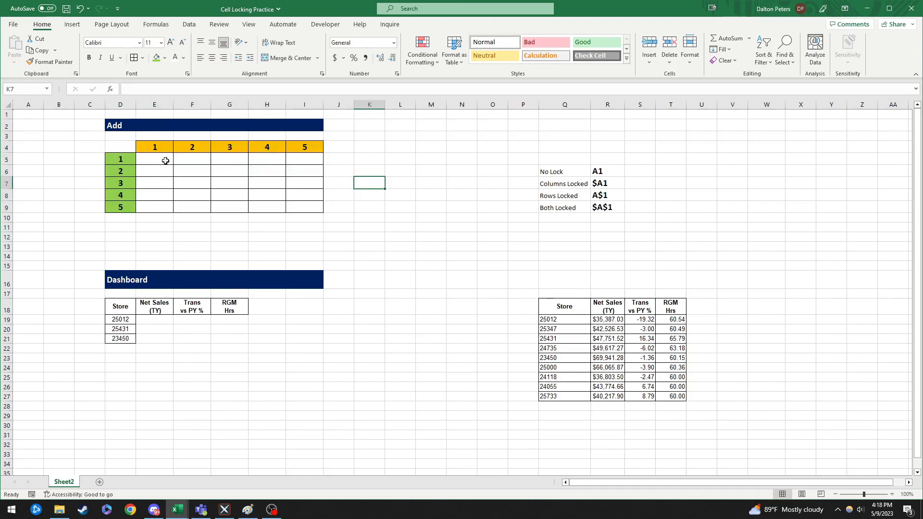
click(166, 161)
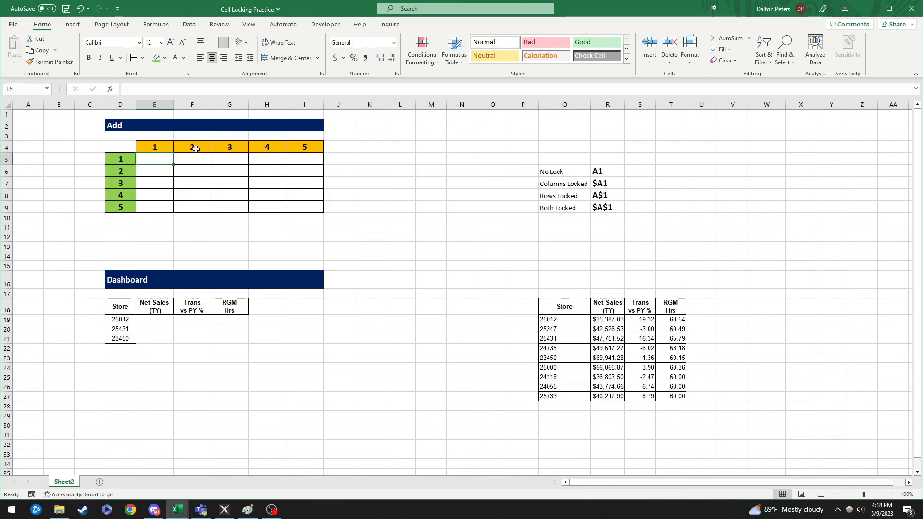
click(190, 170)
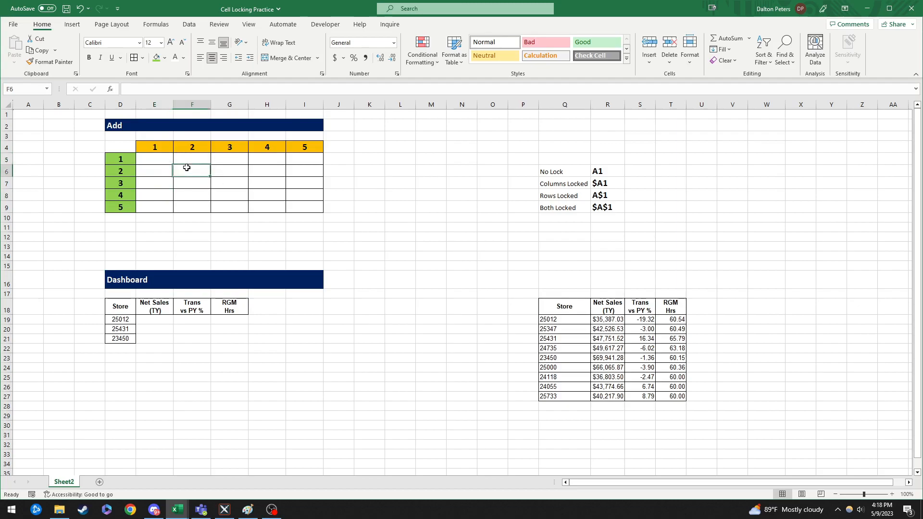
drag(166, 147, 306, 148)
drag(127, 159, 132, 208)
Enter the formula =E4+D5 in cell E5 to add the first column header and the first row header.
click(161, 163)
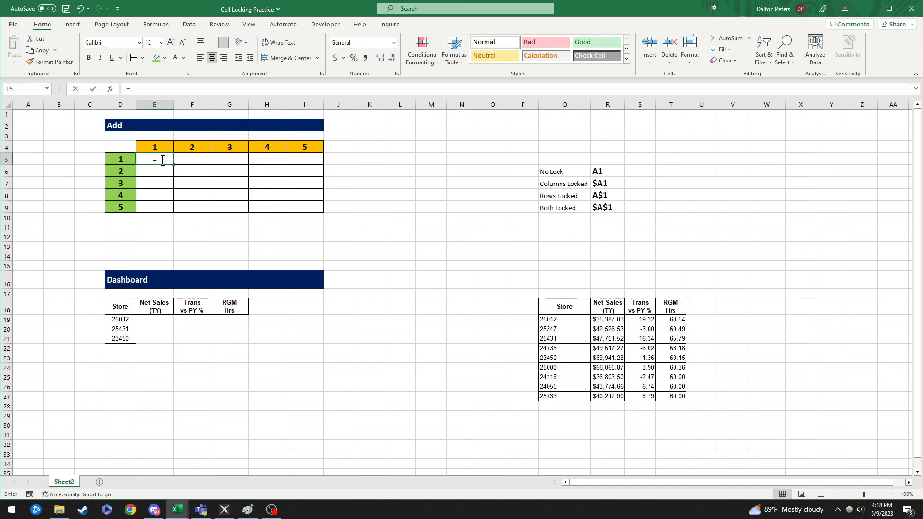
text(=)
click(154, 145)
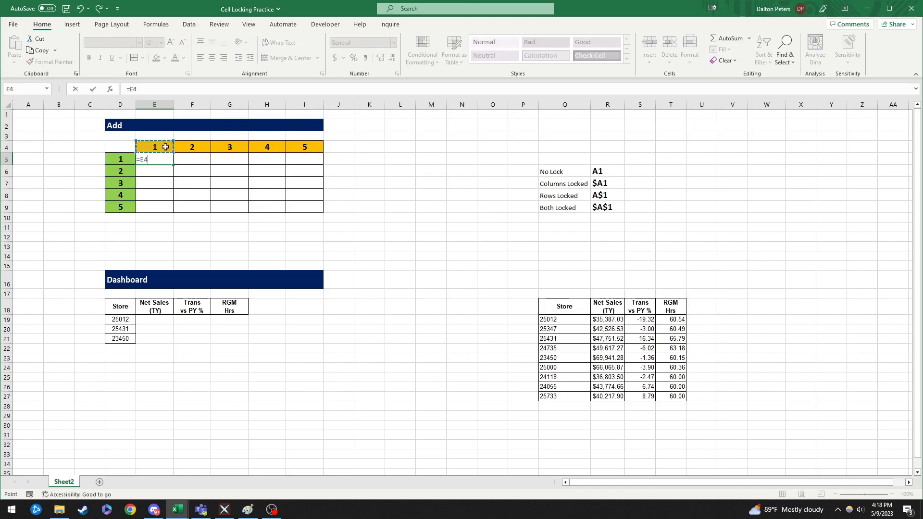
text(+)
click(112, 160)
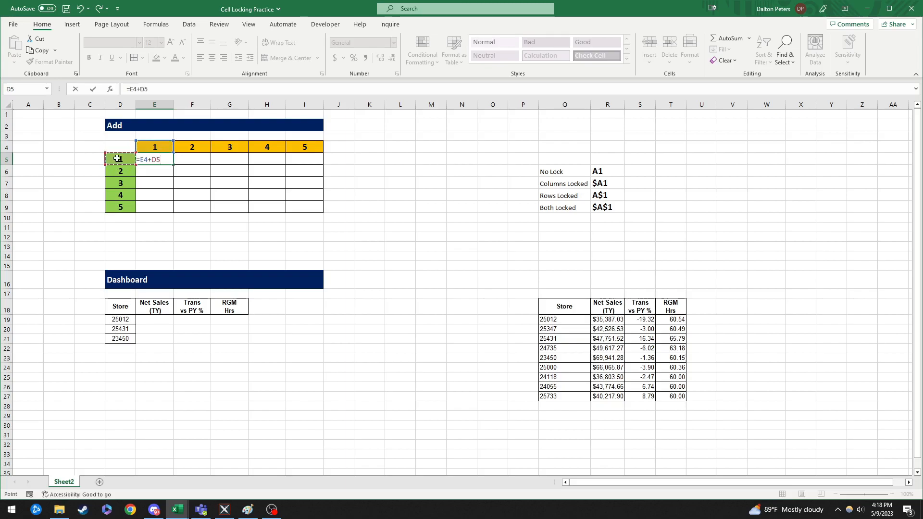
key(Return)
click(199, 195)
click(164, 162)
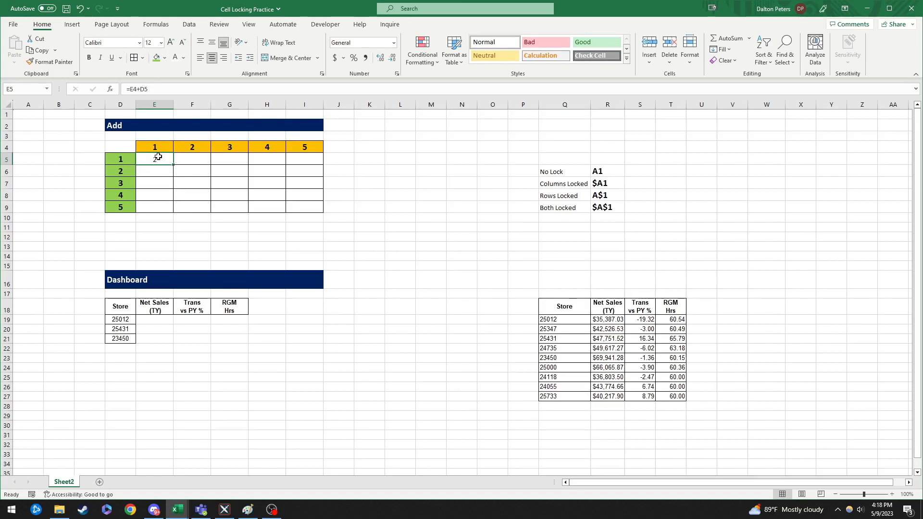
Try adding the second column header to the first row header with =F4+D5 in F5, and clear the cell.
click(204, 165)
text(=)
click(201, 145)
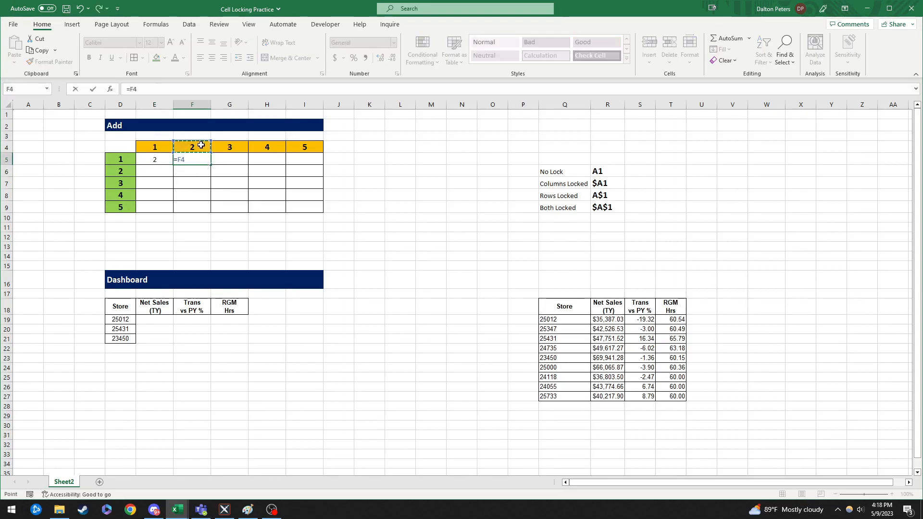
text(+)
click(111, 159)
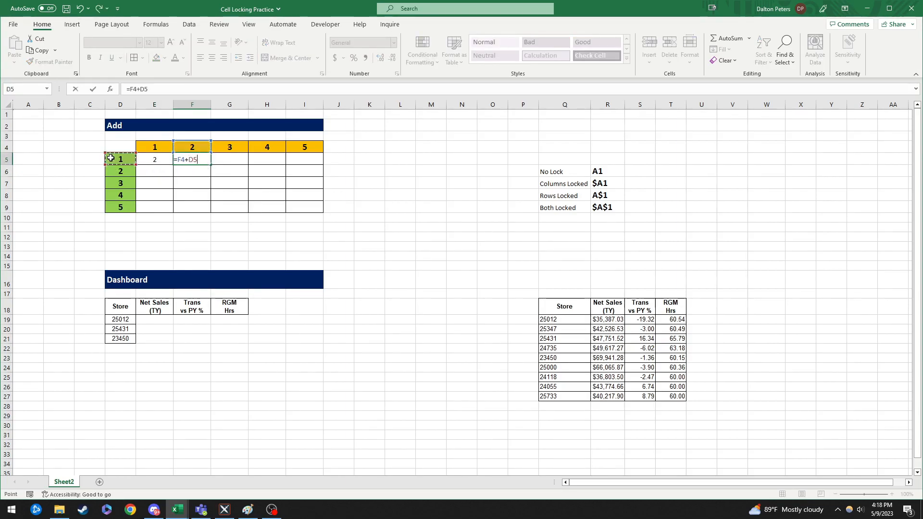
key(Return)
click(190, 160)
key(Delete)
Copy the unlocked formula in E5 across the whole Add grid, E5:I9.
click(215, 215)
click(155, 160)
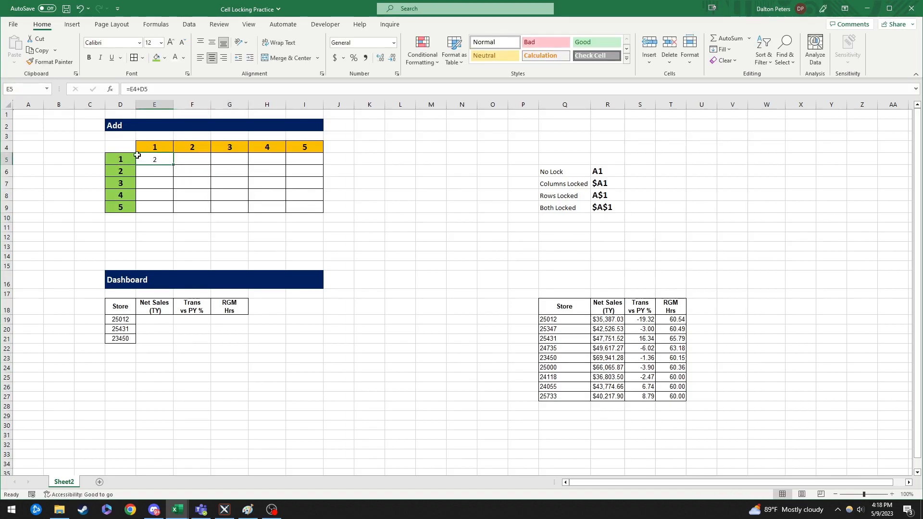
key(ctrl+c)
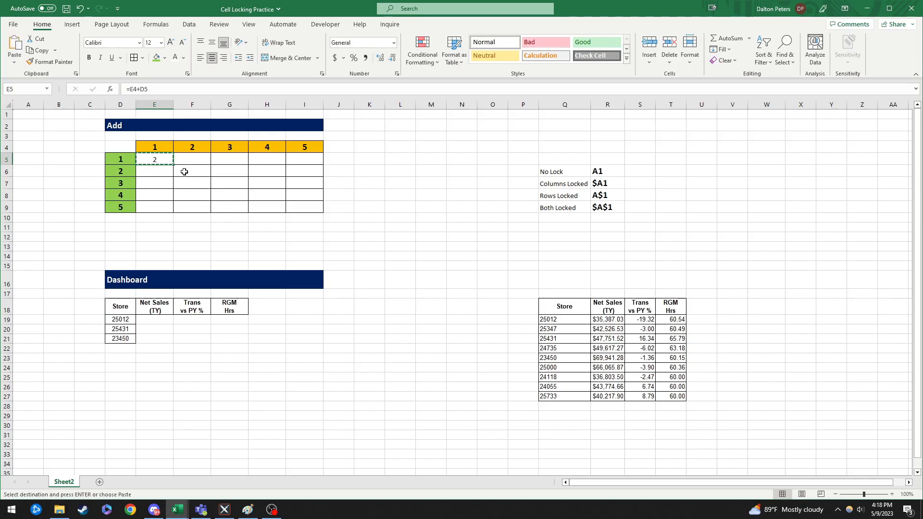
shift+click(304, 208)
key(ctrl+v)
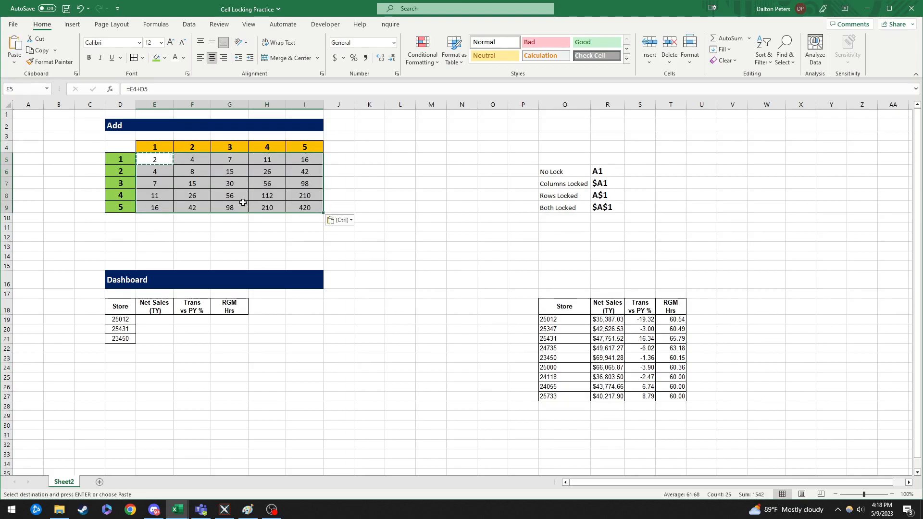
Examine which cells the copied formulas reference in several cells of the Add grid, including E5, F6, G8 and I9.
click(228, 217)
click(274, 187)
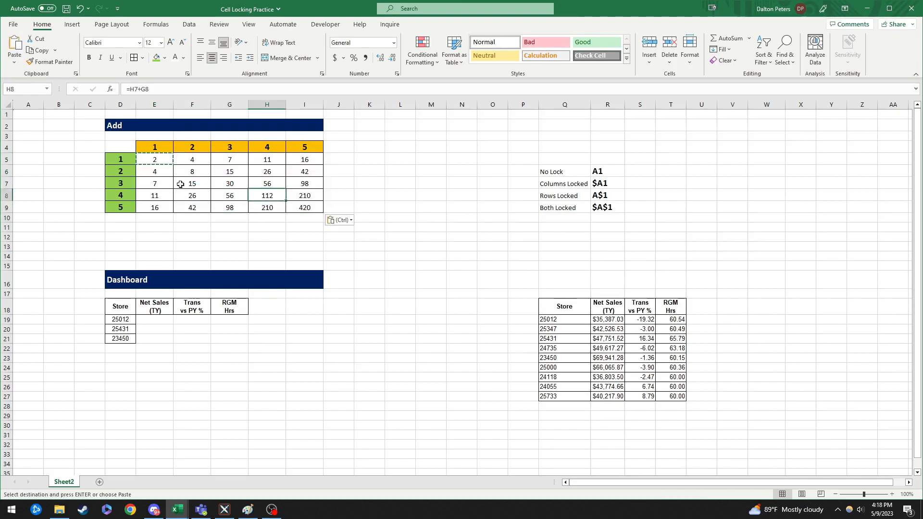
click(155, 157)
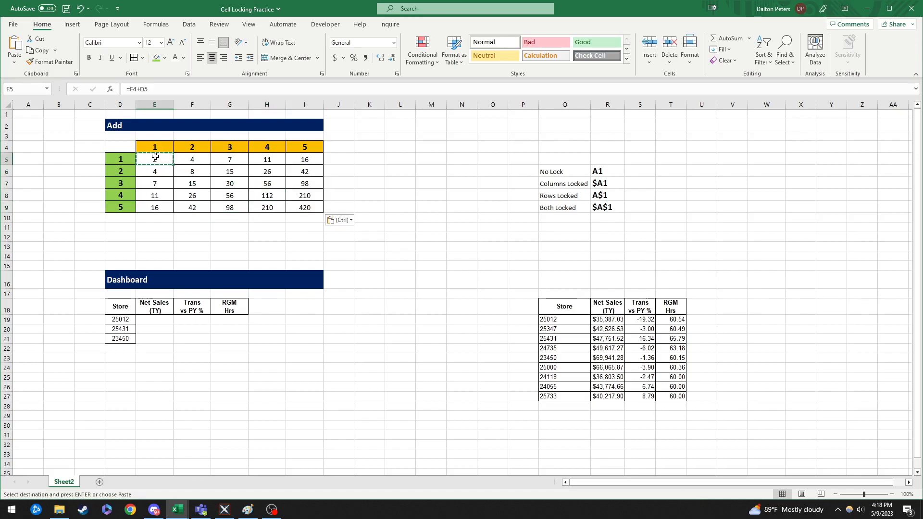
click(157, 90)
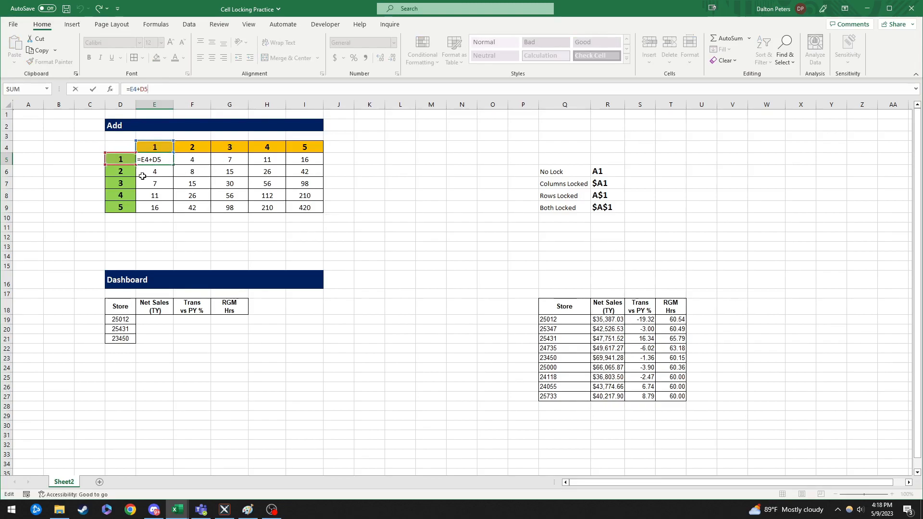
click(224, 247)
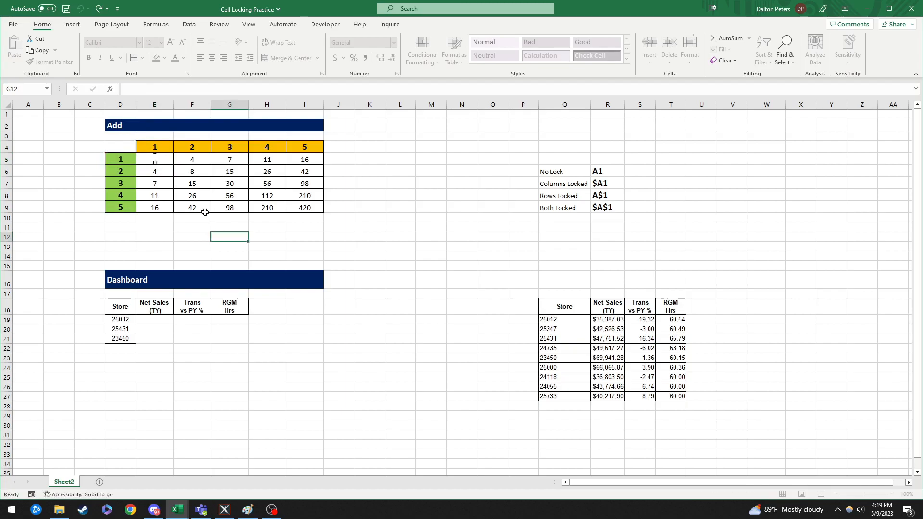
click(197, 171)
click(168, 89)
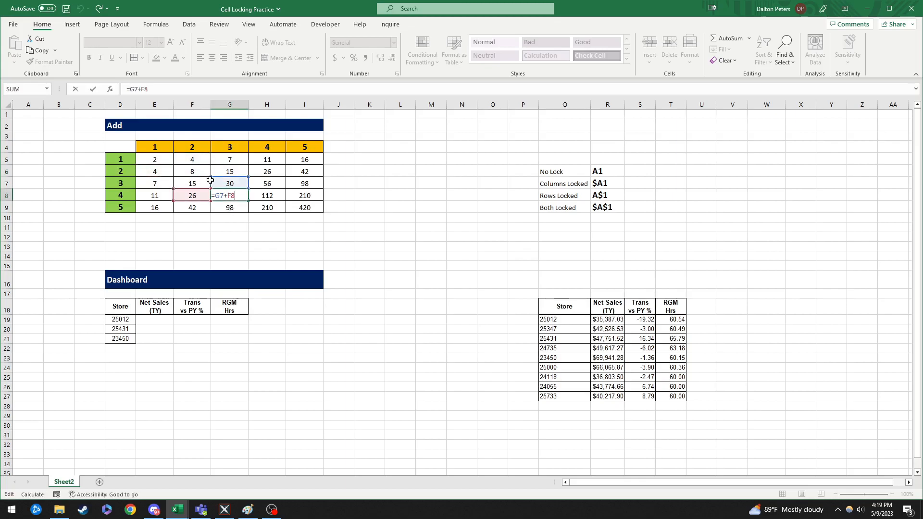
key(ctrl+Return)
click(192, 175)
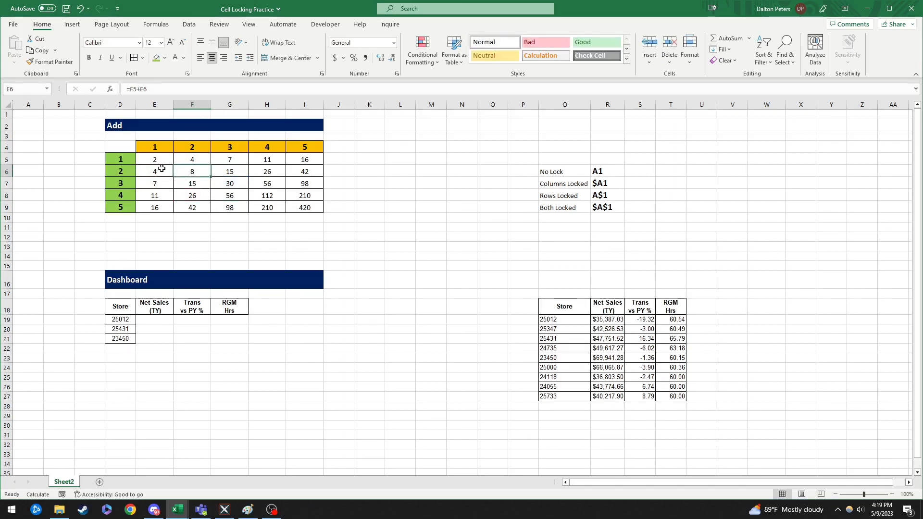
click(161, 160)
click(254, 198)
click(306, 204)
click(227, 90)
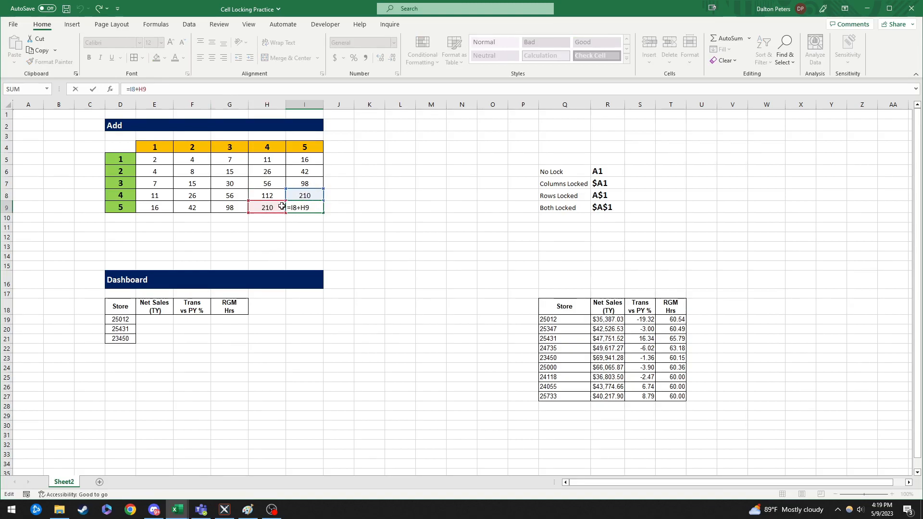
click(154, 160)
click(183, 90)
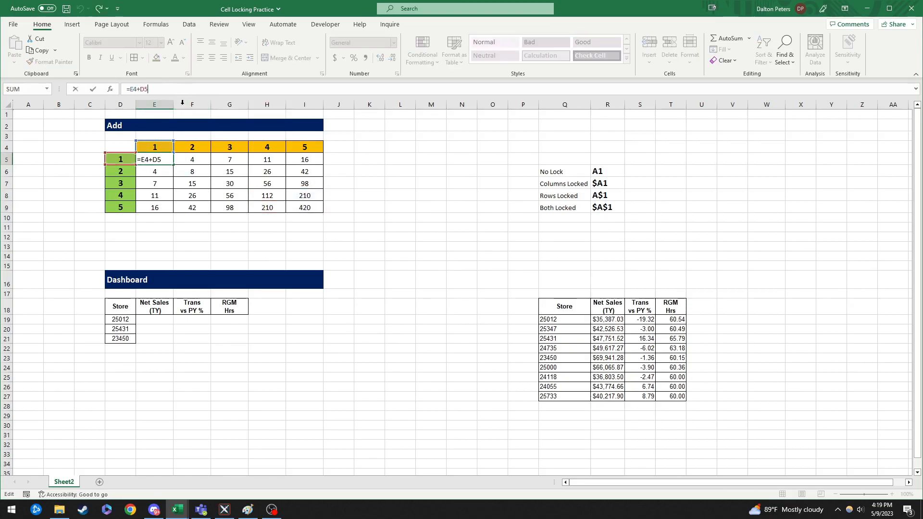
click(379, 191)
Clear the copied formulas from F5:I9 and E6:E9, keeping only the formula in E5.
drag(201, 162, 304, 207)
key(Delete)
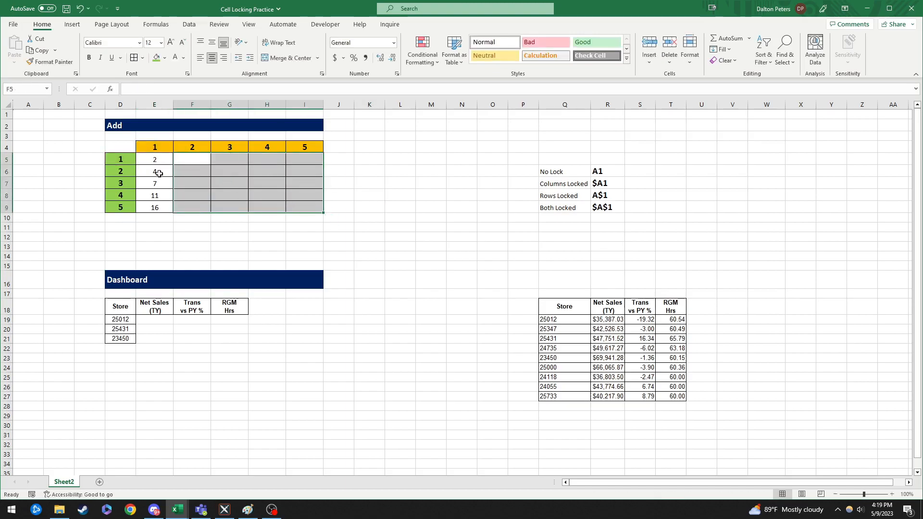
drag(157, 171, 164, 205)
key(Delete)
Lock the row of the column-header reference in the E5 formula so that it reads =E$4+D5.
click(156, 159)
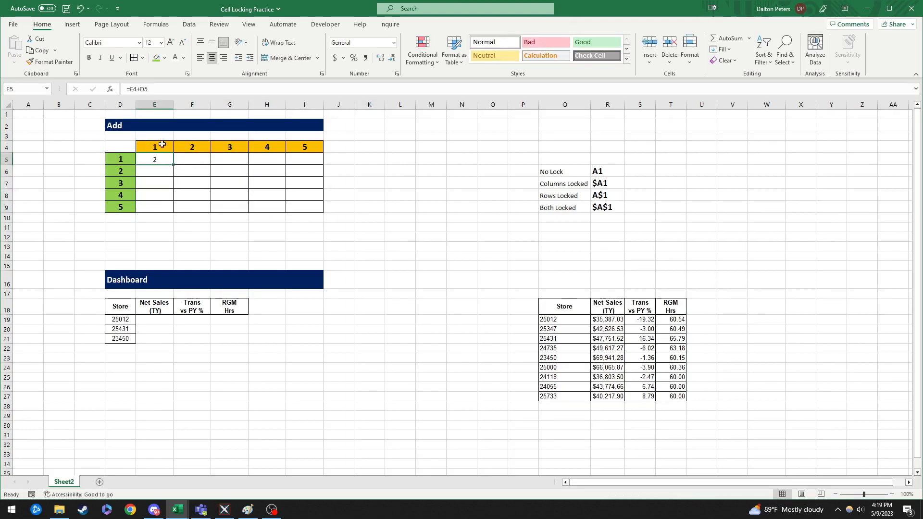
click(177, 90)
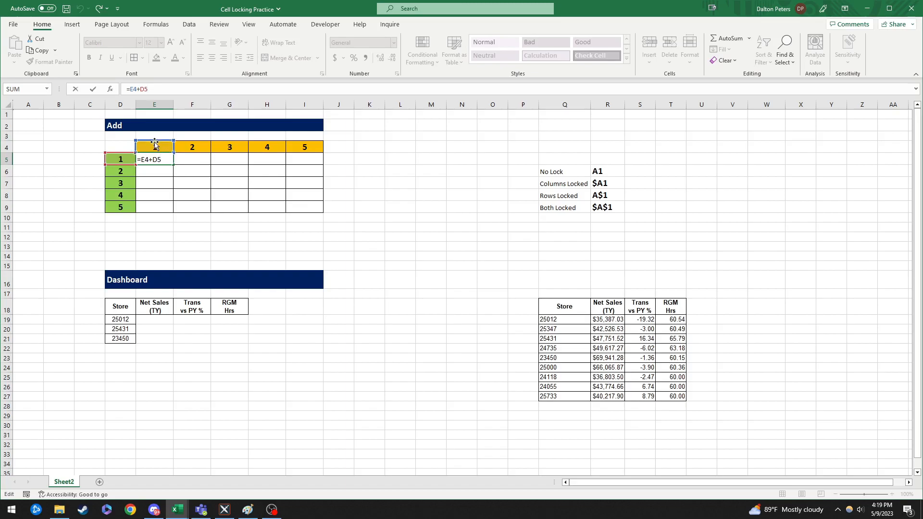
drag(194, 141, 157, 147)
click(133, 90)
text($)
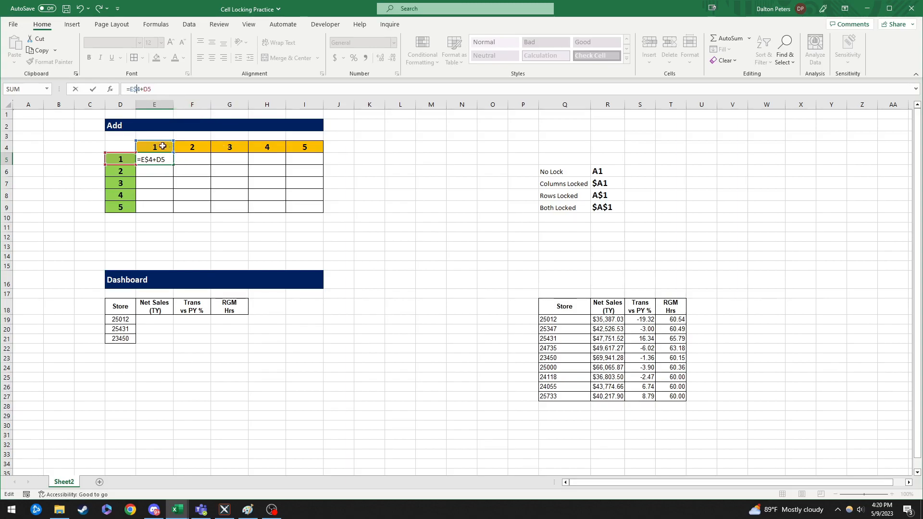
drag(161, 139, 161, 190)
double_click(163, 161)
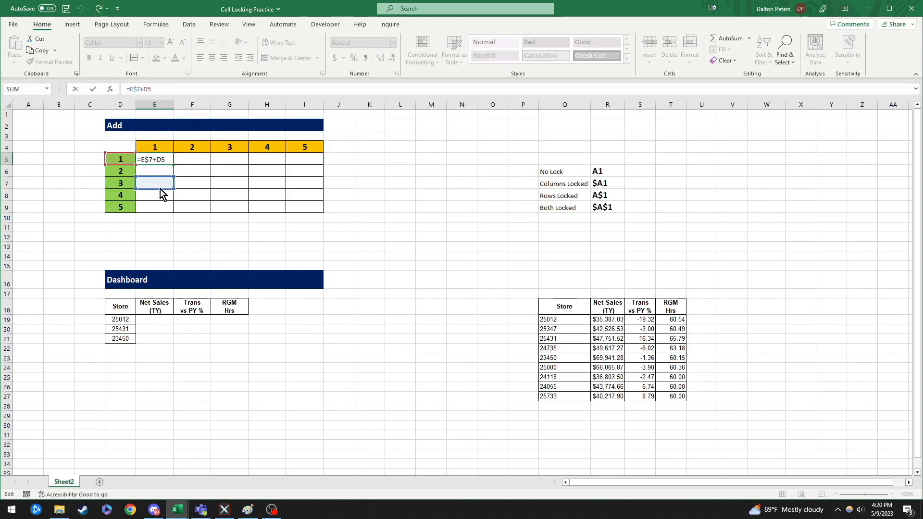
drag(156, 138, 157, 149)
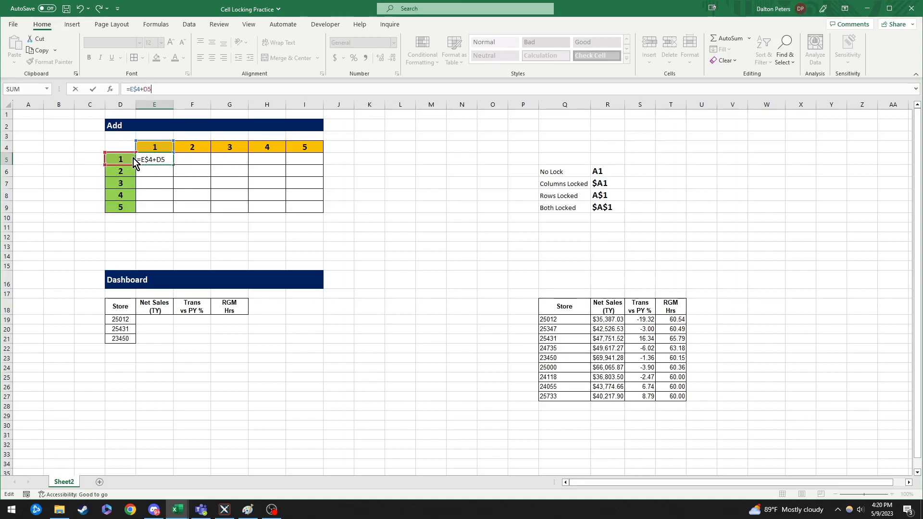
Lock the column of the row-header reference in E5 and commit the formula as =E$4+$D5.
click(142, 89)
text($)
drag(144, 91, 159, 89)
key(ctrl+Return)
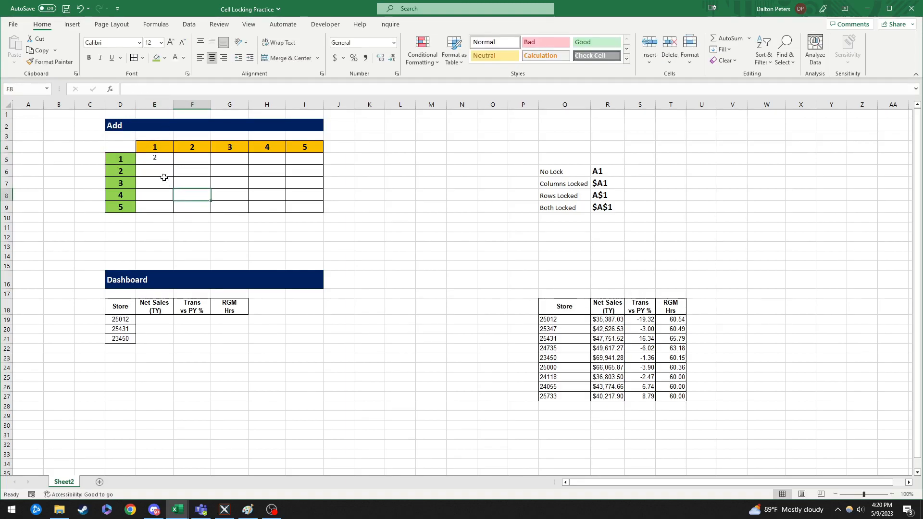
Copy the formula with mixed references from E5 across the whole Add grid, E5:I9.
key(ctrl+c)
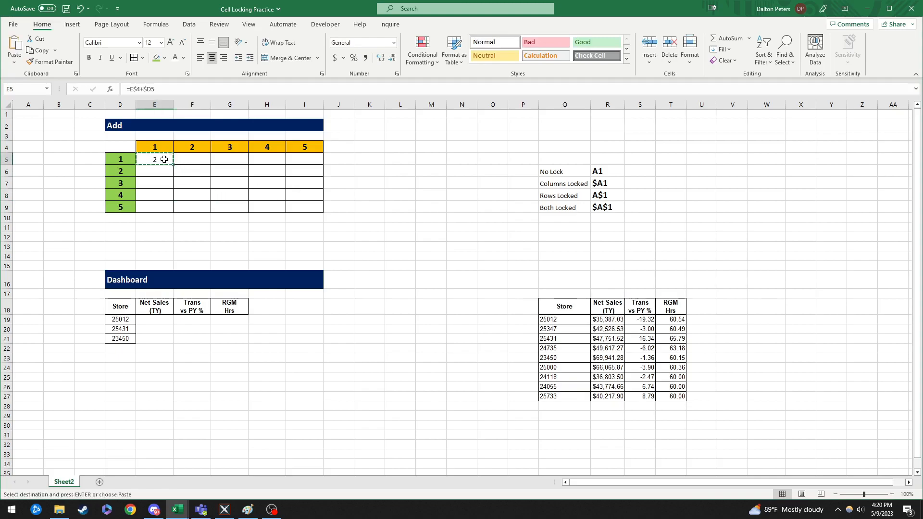
shift+click(296, 204)
key(ctrl+v)
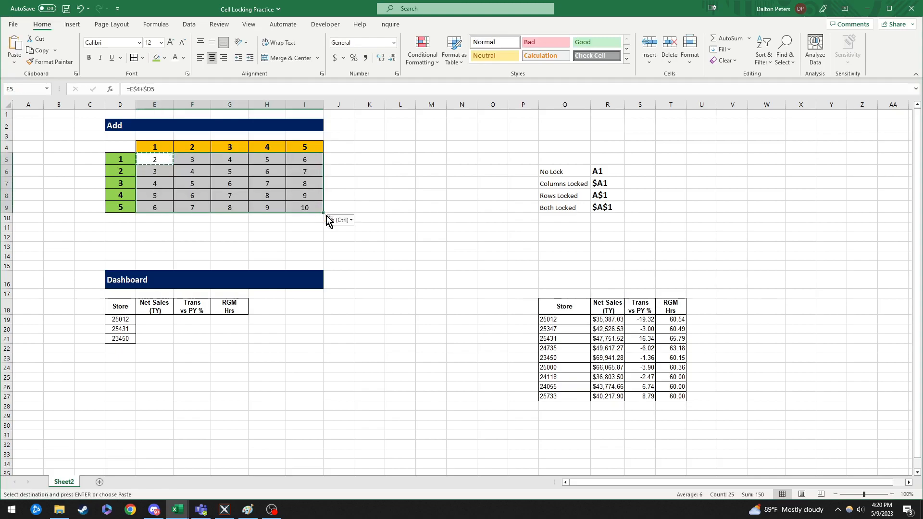
Inspect how the mixed references adjust in the copied Add formulas at I9, H8 and E5.
click(303, 204)
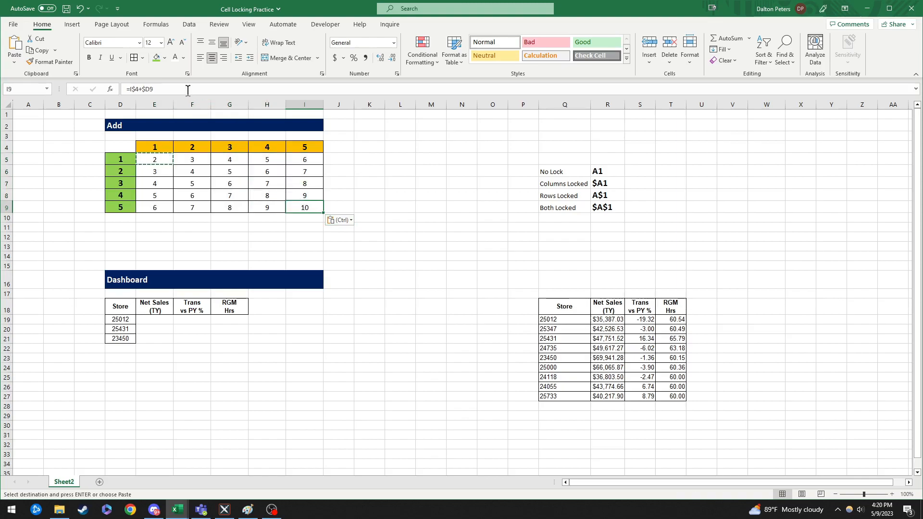
click(266, 195)
click(211, 89)
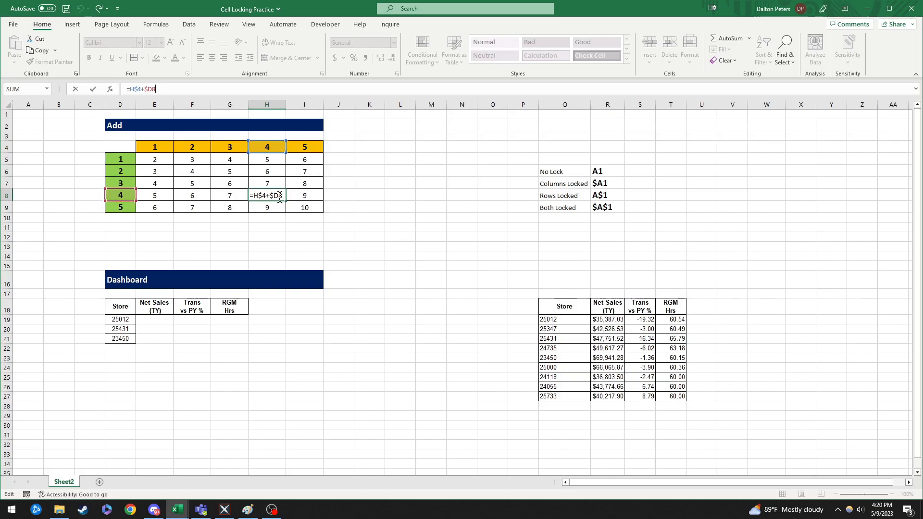
click(406, 158)
click(308, 207)
click(169, 162)
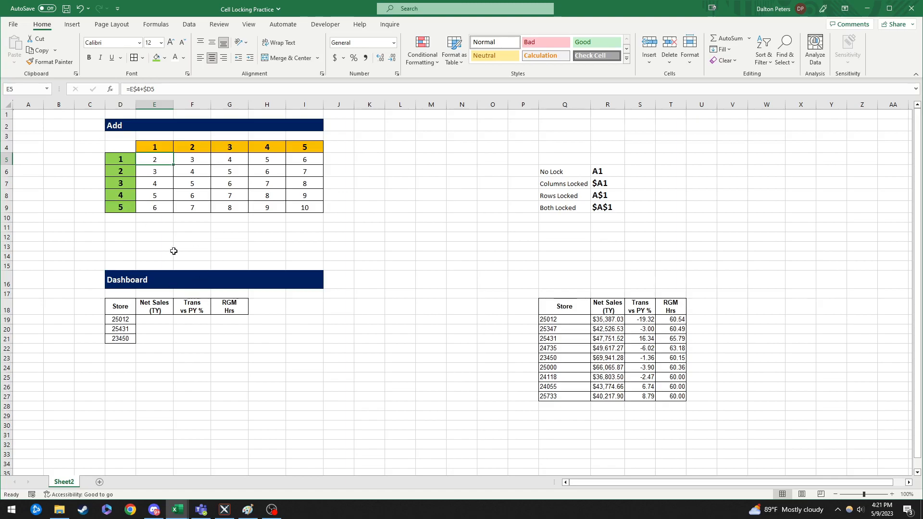
Review the empty Dashboard columns alongside the store source table in Q18:T27.
click(153, 311)
click(151, 347)
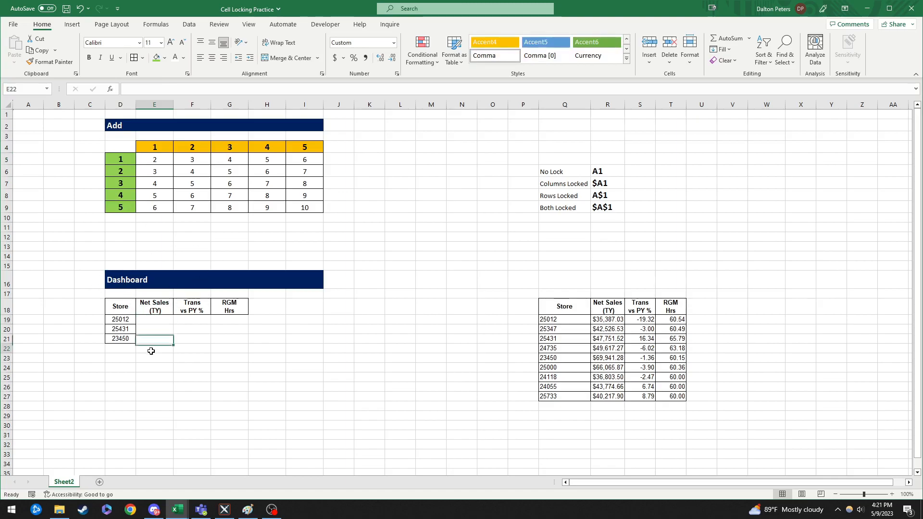
click(153, 320)
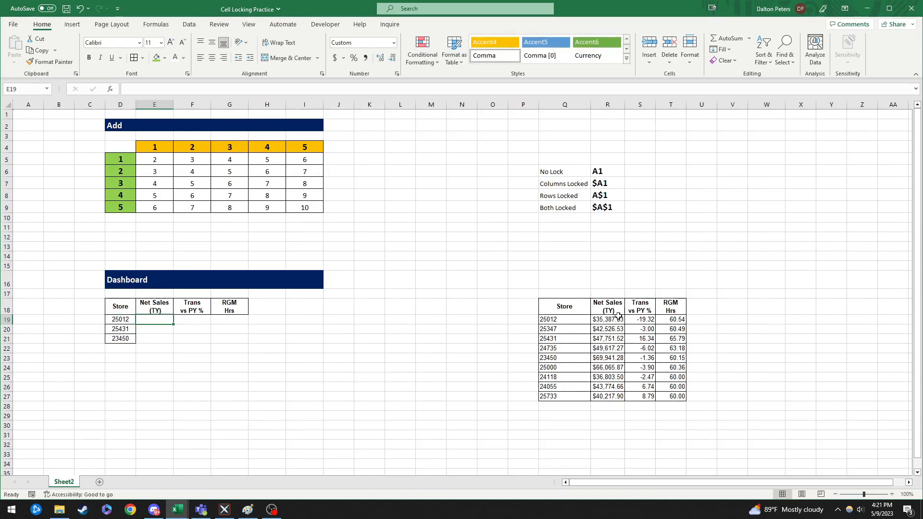
drag(559, 309, 673, 395)
click(178, 348)
click(162, 316)
click(155, 329)
Enter =XLOOKUP(D19,Q19:Q27,R19:R27) in E19 to return net sales for the first Dashboard store.
click(158, 320)
text(=XLOOKUP()
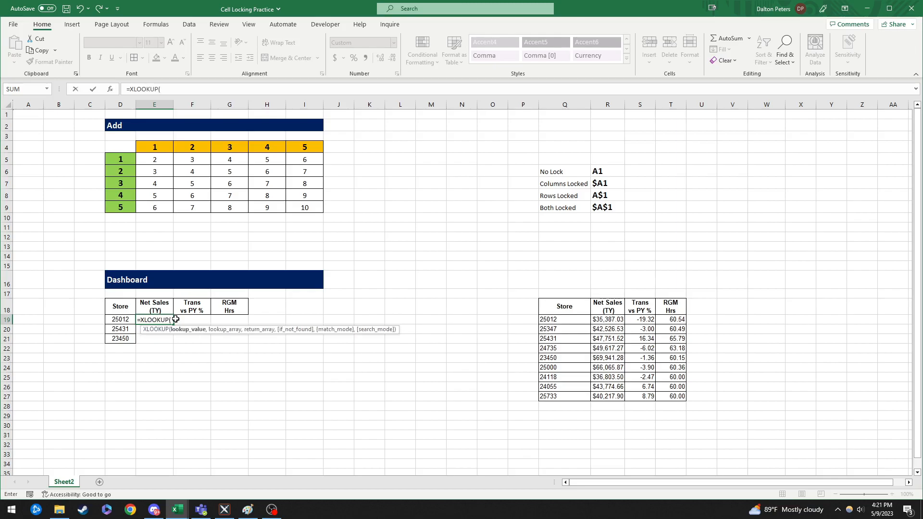
click(127, 319)
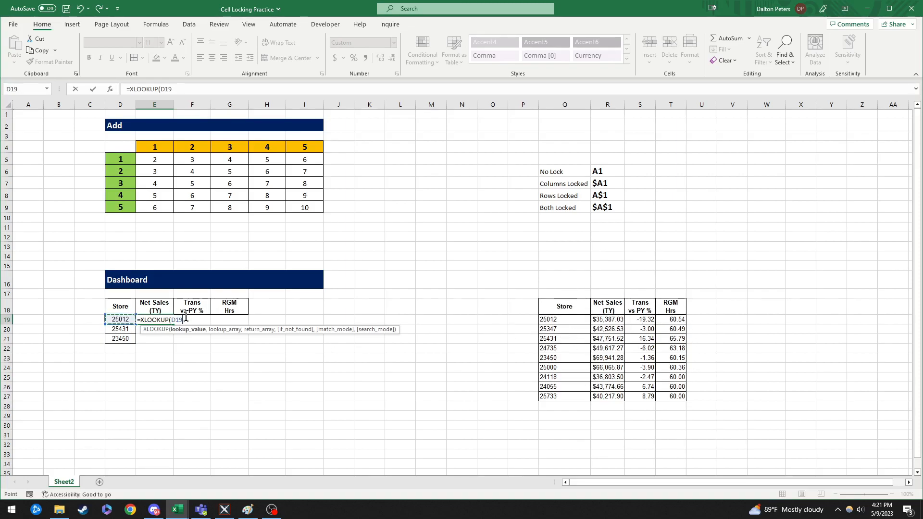
text(,)
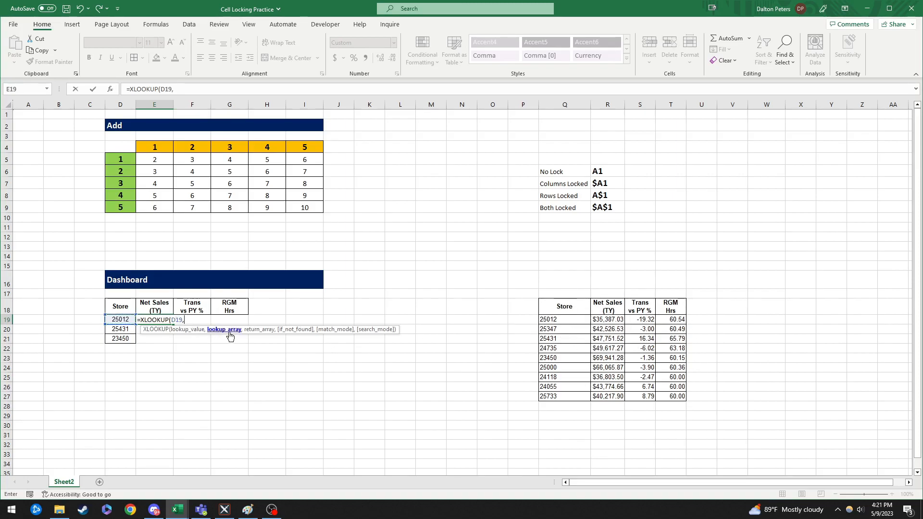
drag(573, 320, 567, 397)
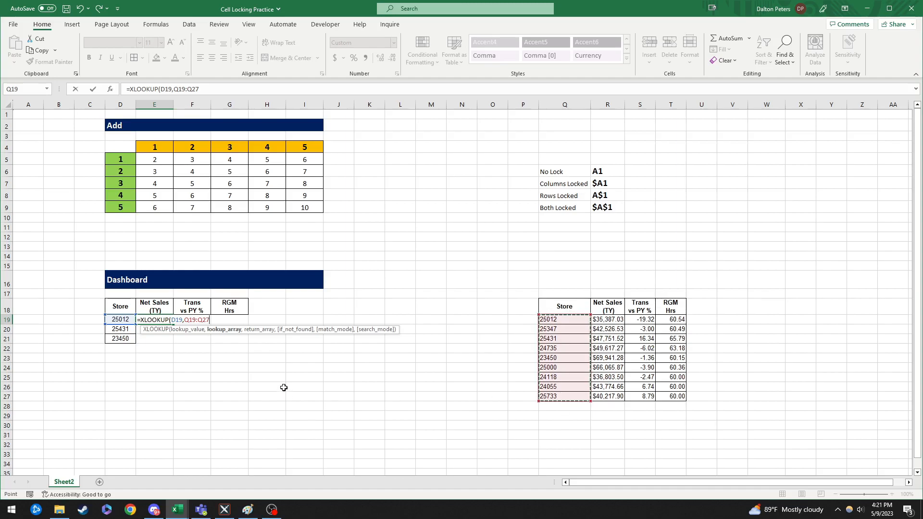
text(,)
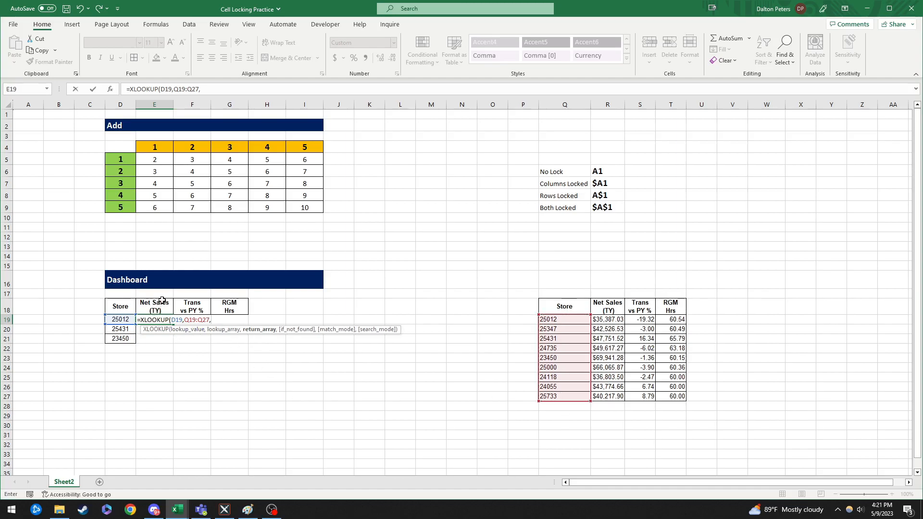
drag(609, 320, 612, 397)
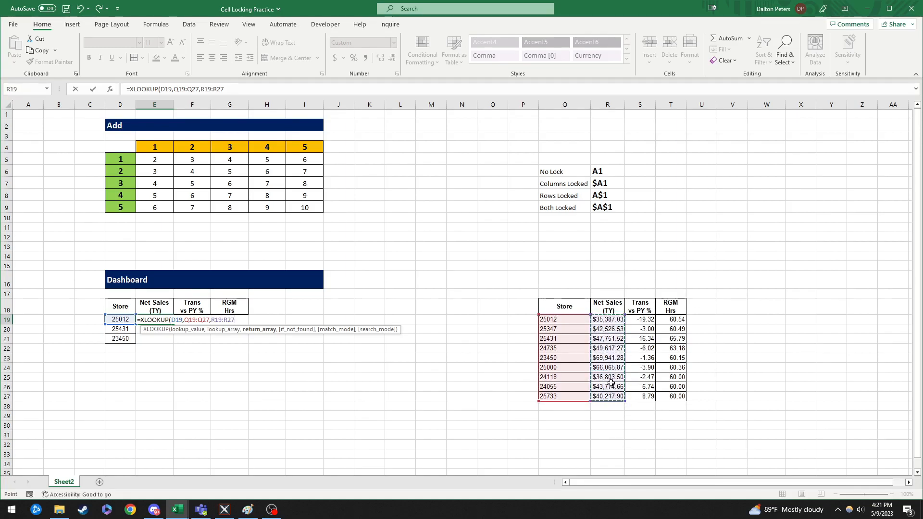
text())
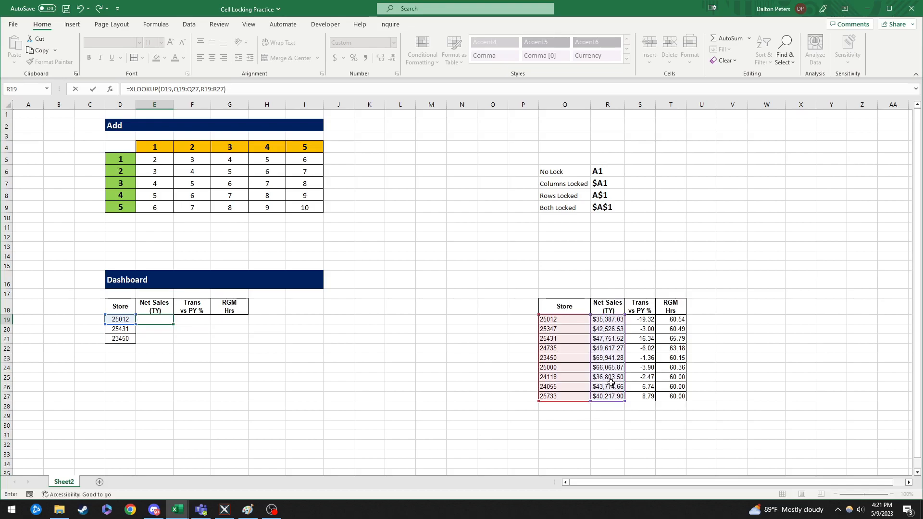
key(ctrl+Return)
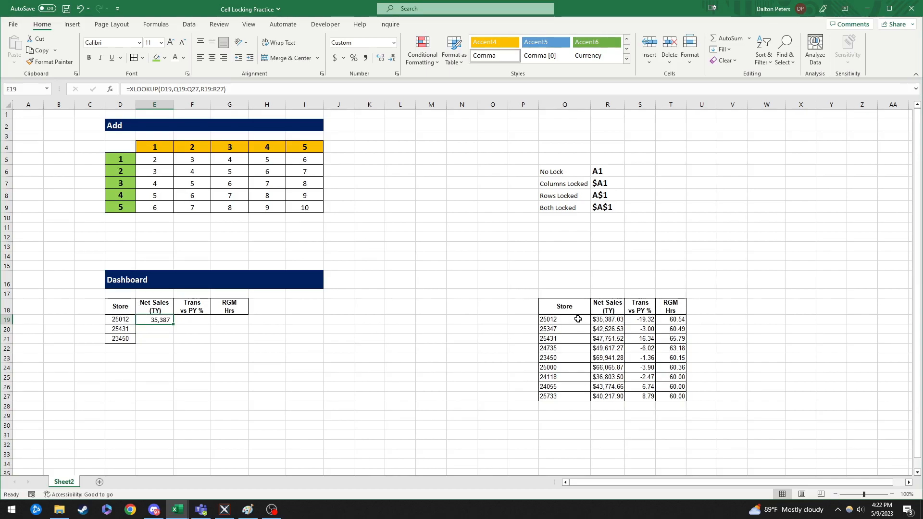
Check the E19 lookup result against the matching store's net sales in the source table.
drag(577, 319, 614, 320)
click(614, 320)
double_click(615, 321)
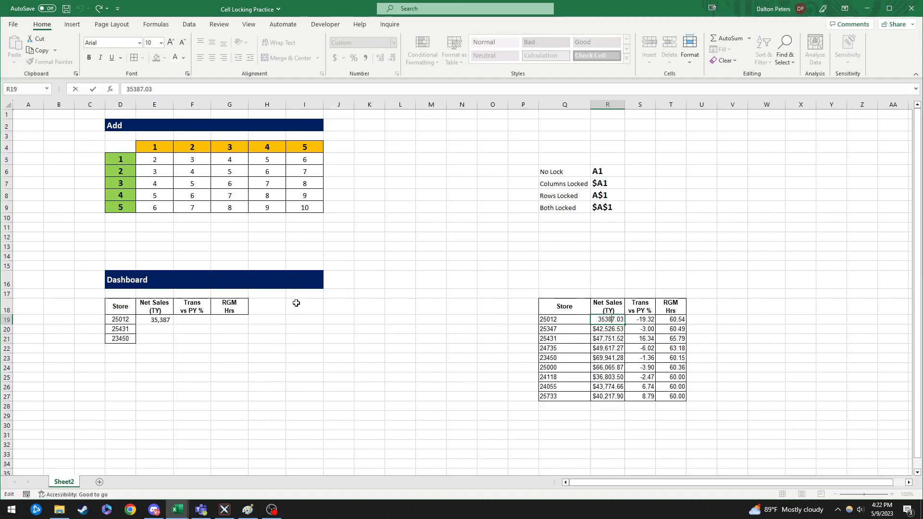
click(162, 340)
click(158, 321)
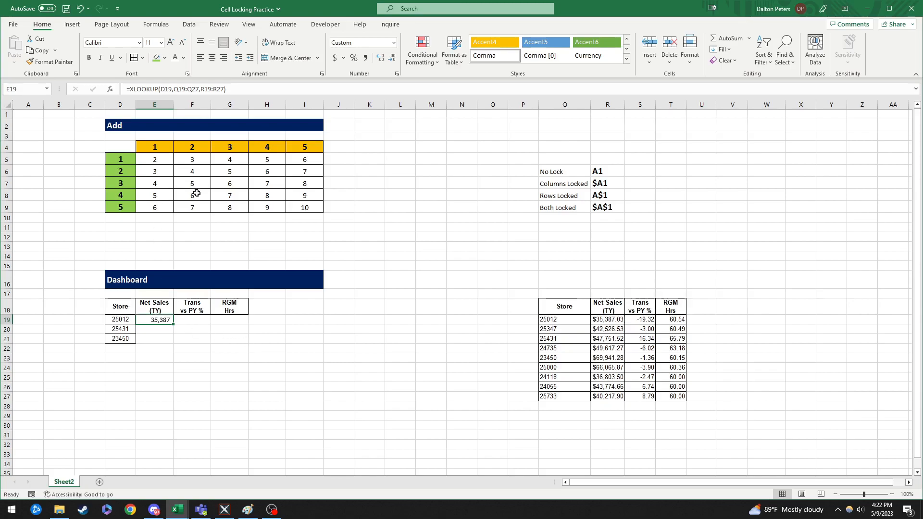
Lock the column of the lookup value in the E19 formula so that it reads $D19.
click(250, 86)
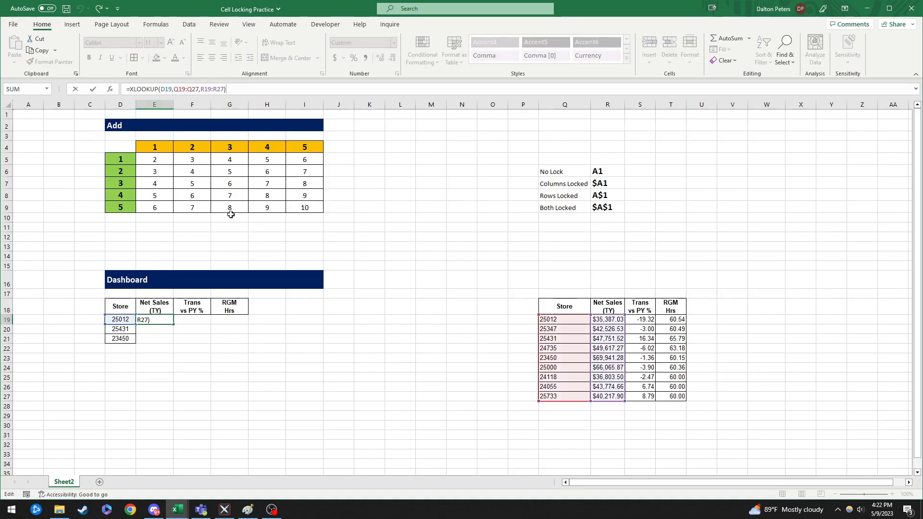
click(169, 90)
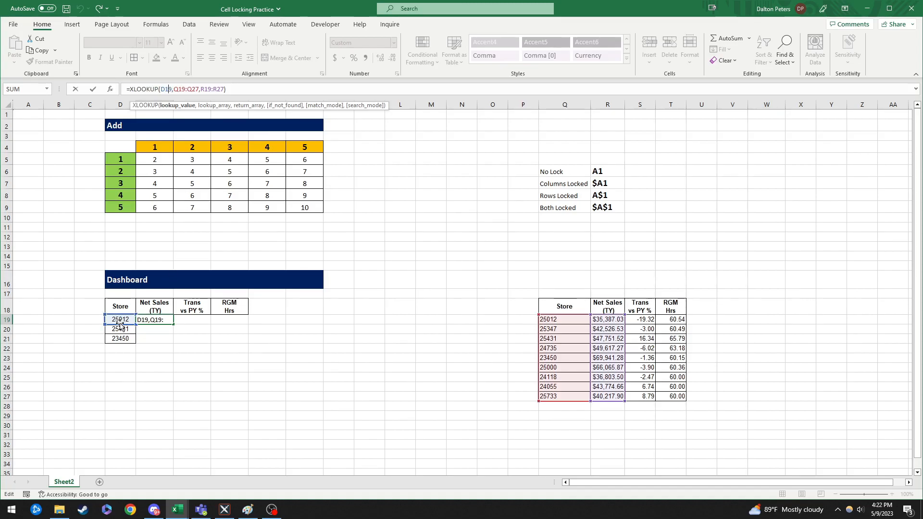
mouse_move(120, 328)
mouse_down()
mouse_move(147, 316)
mouse_move(139, 318)
mouse_move(243, 321)
mouse_move(108, 330)
mouse_move(124, 320)
mouse_up()
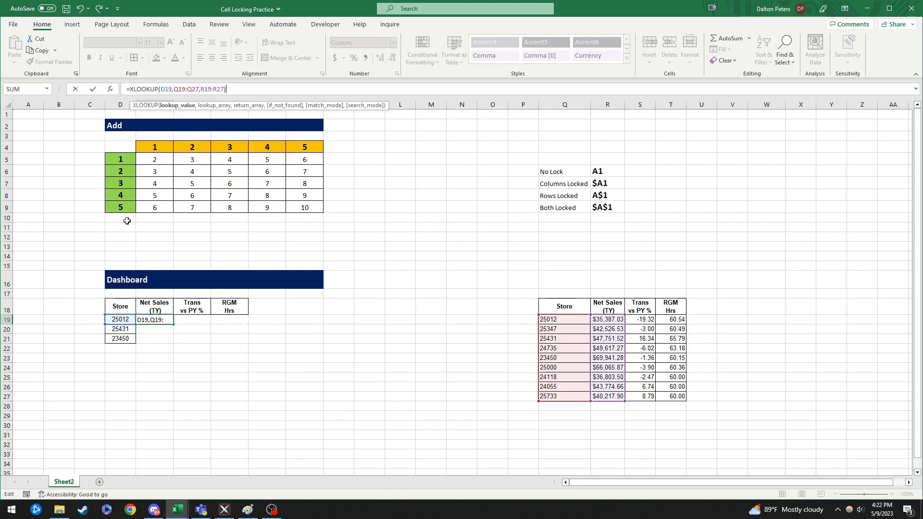
click(162, 90)
text($D2)
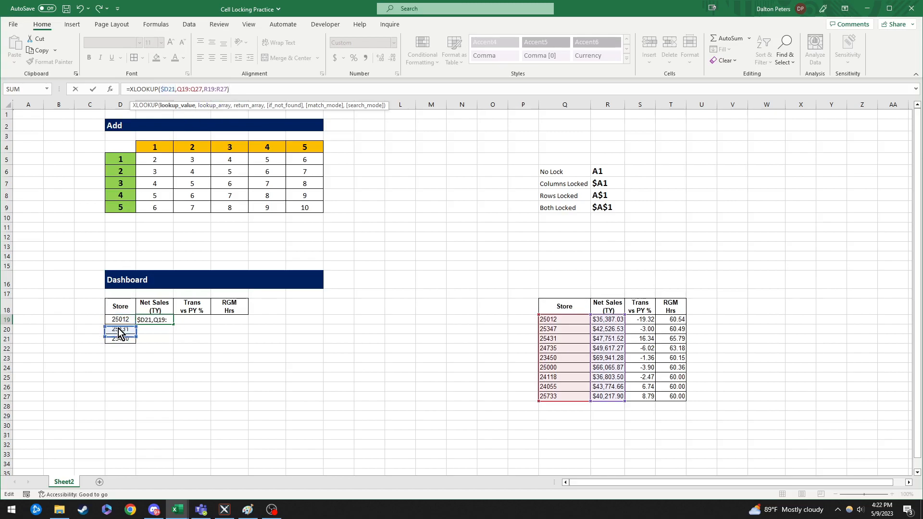
mouse_move(120, 332)
mouse_down()
mouse_move(120, 340)
mouse_move(157, 325)
mouse_move(118, 320)
mouse_up()
Try shifting the E19 formula's lookup range across and down one row, and restore it to Q19:Q27.
click(186, 89)
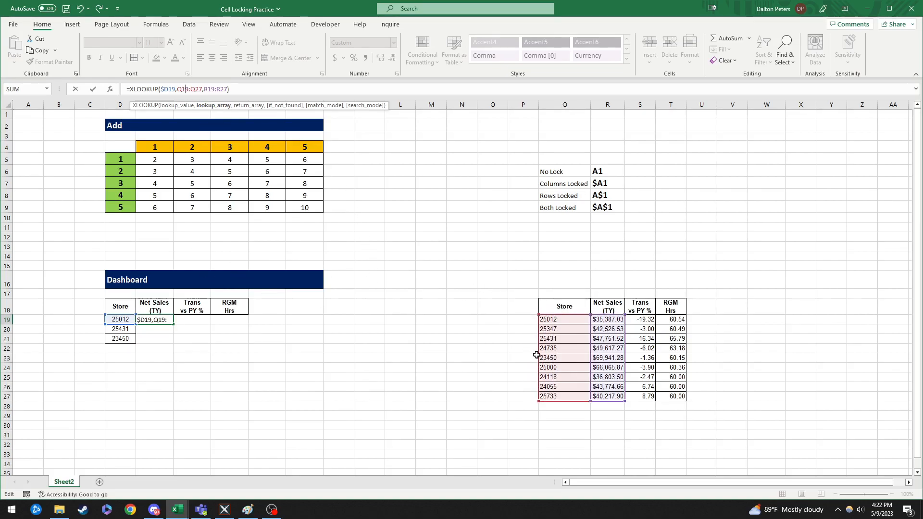
drag(539, 355, 562, 356)
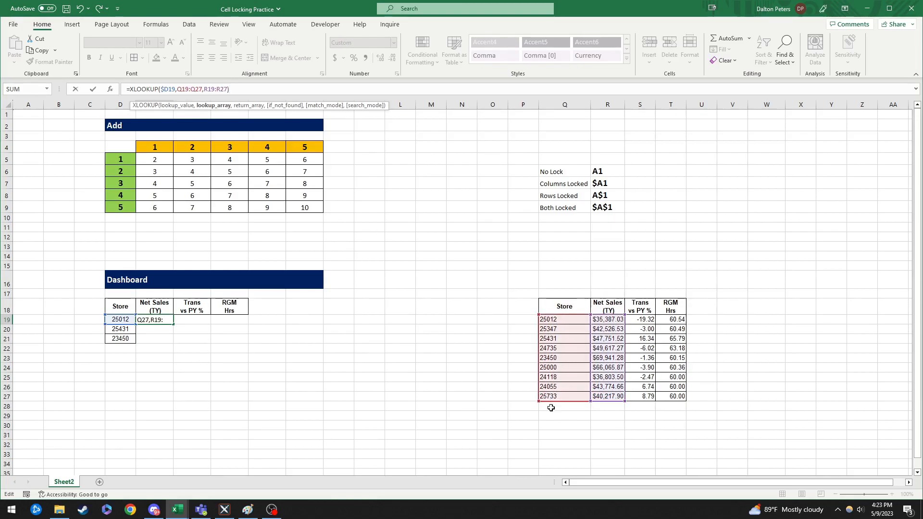
drag(540, 358, 542, 366)
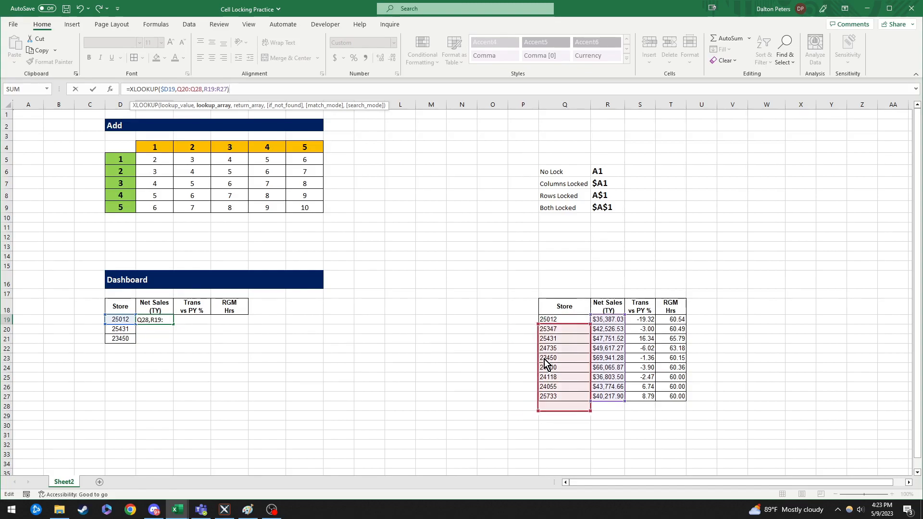
mouse_move(564, 359)
mouse_down()
mouse_move(627, 362)
mouse_move(575, 359)
mouse_move(564, 344)
mouse_move(564, 354)
mouse_up()
Lock both the columns and rows of the lookup range in the E19 formula as $Q$19:$Q$27.
click(183, 90)
text($19)
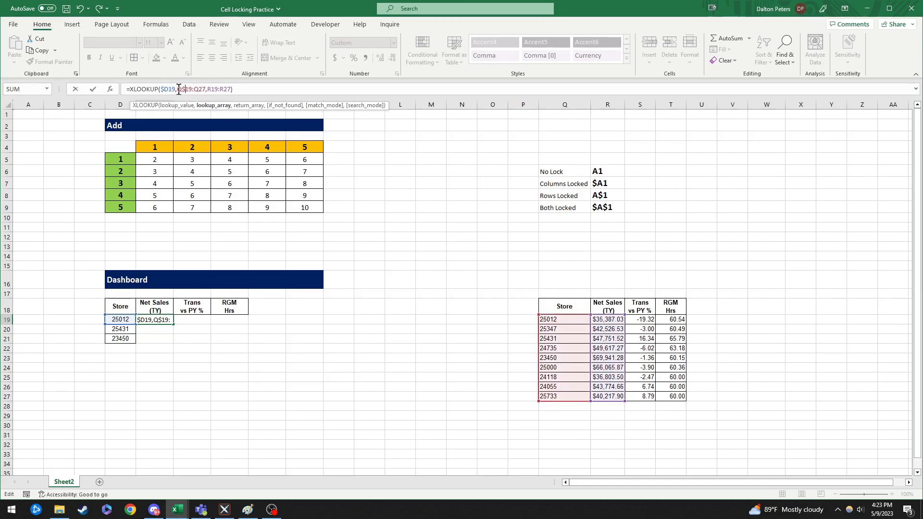
key(Left)
key(Left)
text($)
click(200, 90)
text($)
click(205, 90)
text($)
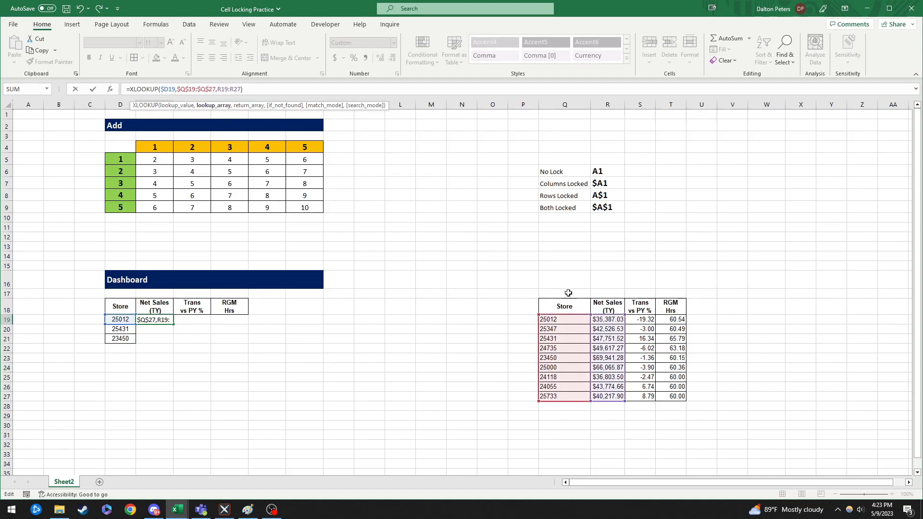
Try shifting the E19 formula's return range across and down the source table, and restore it to R19:R27.
click(239, 89)
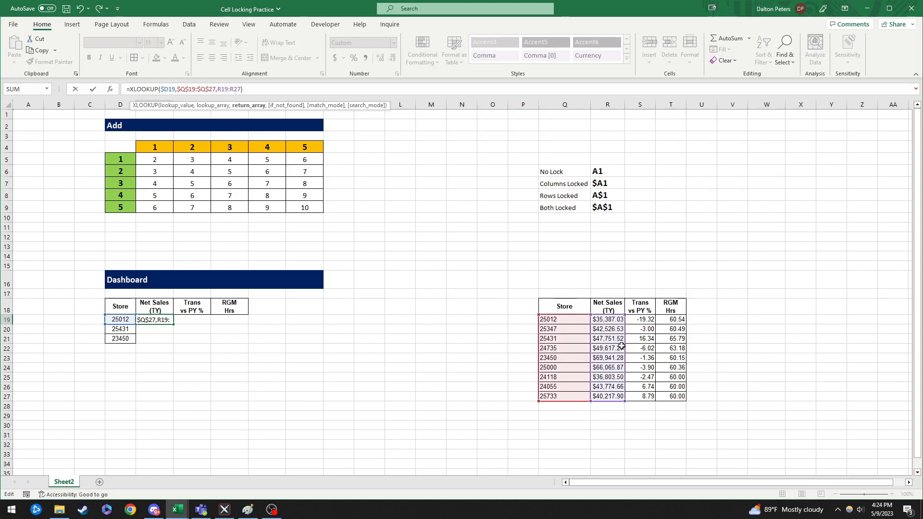
mouse_move(625, 349)
mouse_down()
mouse_move(677, 355)
mouse_move(619, 353)
mouse_up()
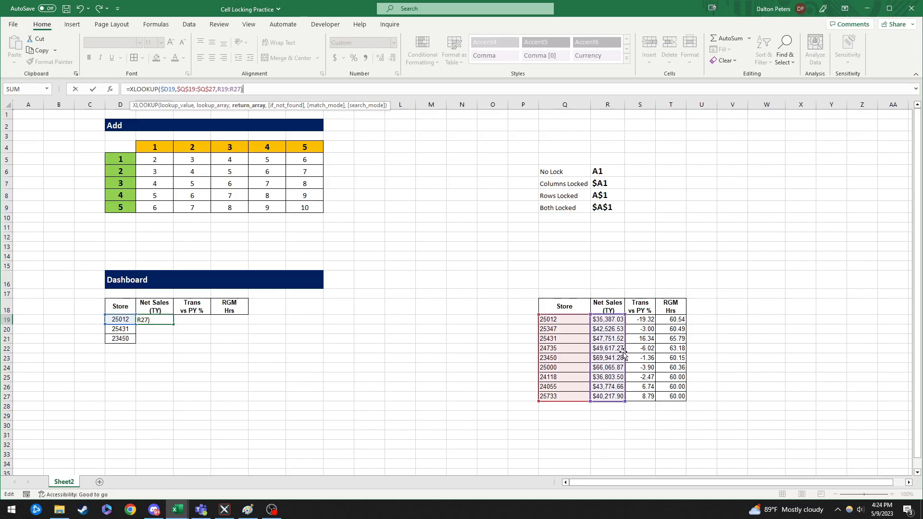
mouse_move(616, 353)
mouse_down()
mouse_move(672, 362)
mouse_move(612, 363)
mouse_move(591, 350)
mouse_move(605, 374)
mouse_move(605, 411)
mouse_move(602, 362)
mouse_move(676, 359)
mouse_move(614, 357)
mouse_move(644, 364)
mouse_move(616, 360)
mouse_move(615, 383)
mouse_move(615, 360)
mouse_up()
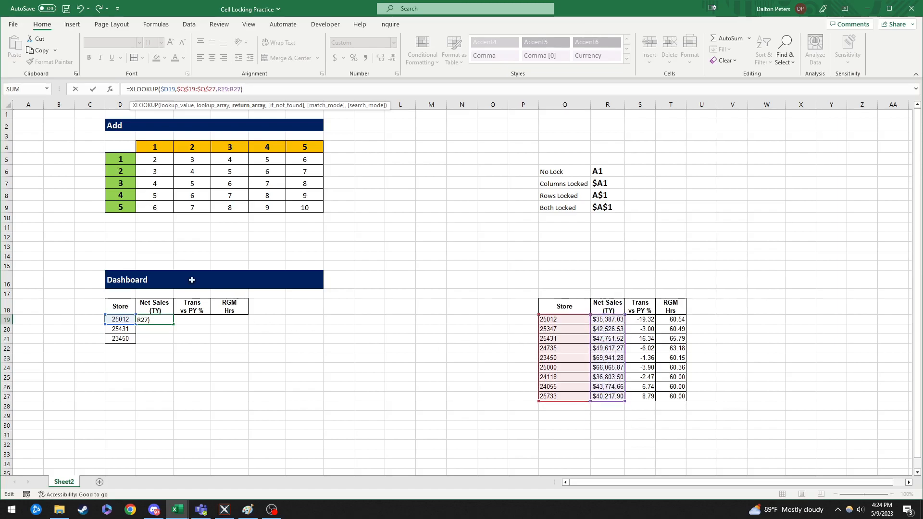
Lock only the rows of the return range as R$19:R$27 and commit the E19 formula.
click(223, 89)
text($)
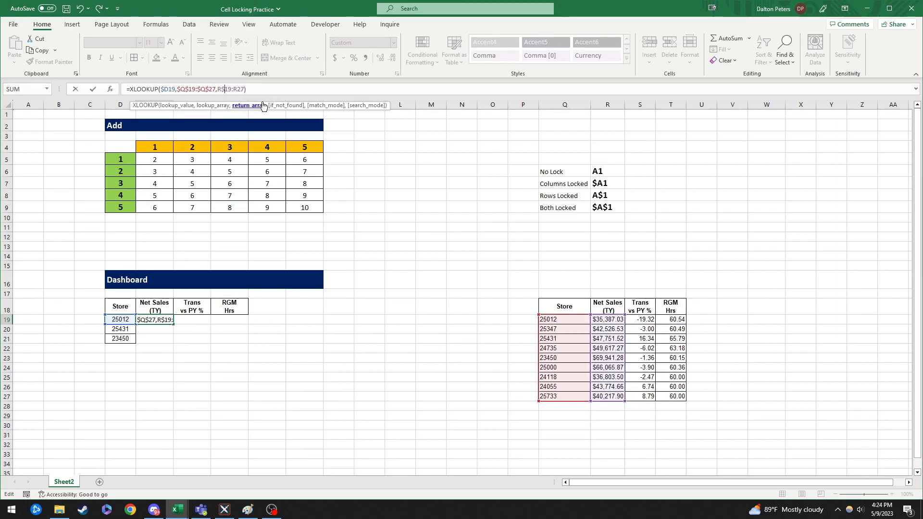
click(236, 90)
text($)
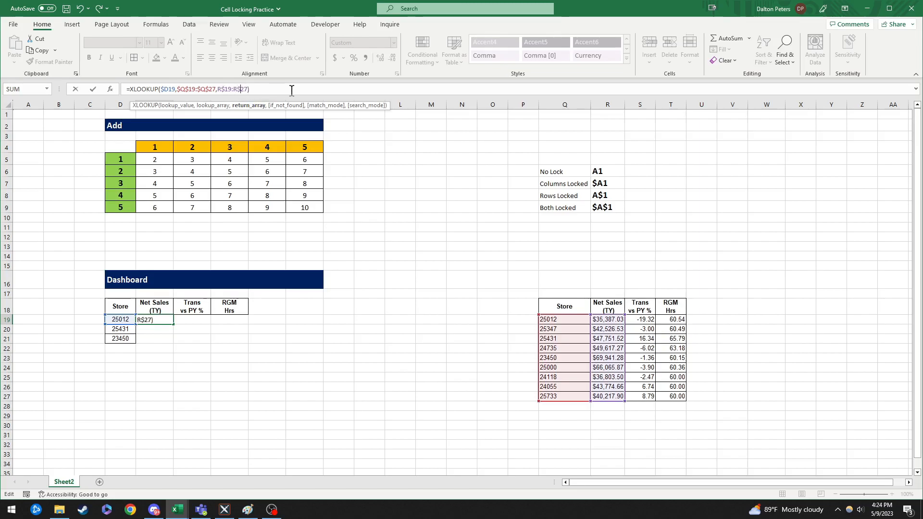
key(ctrl+Return)
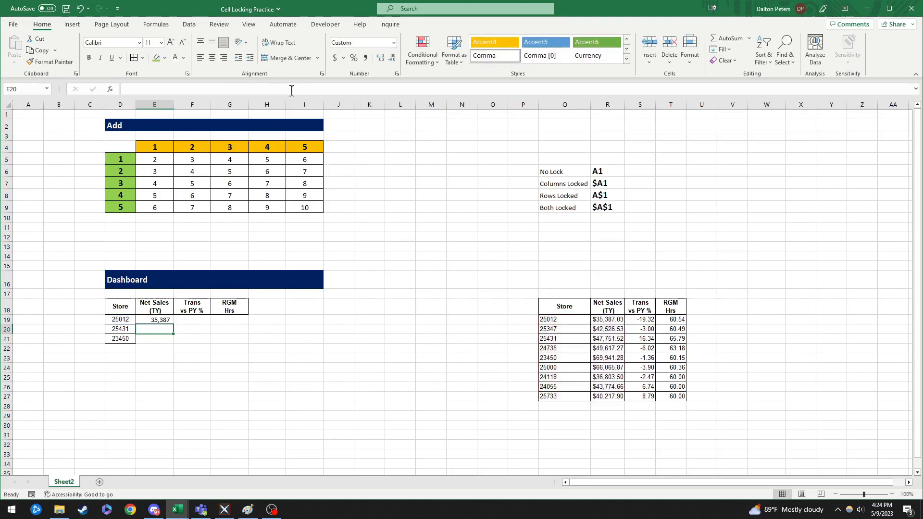
Reopen the E19 formula and demonstrate how the $D19 lookup cell and R$19:R$27 return range can shift, restoring both.
click(178, 89)
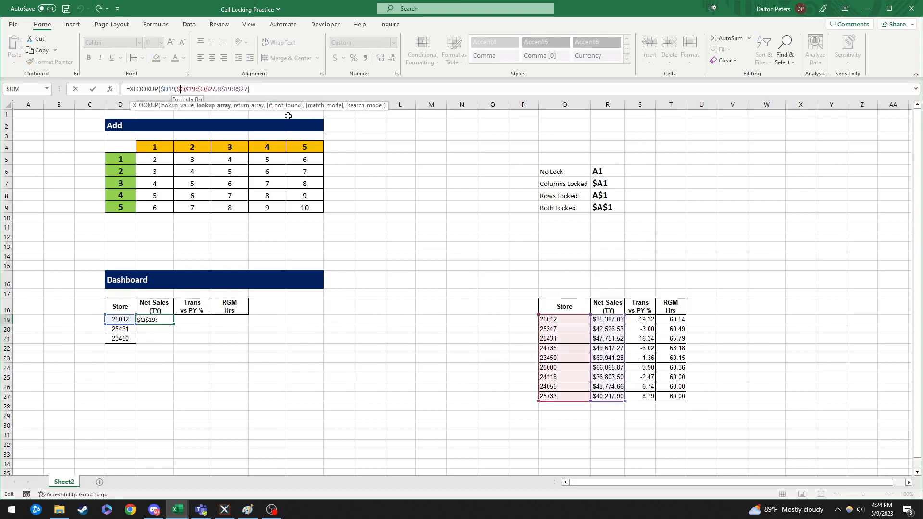
double_click(167, 89)
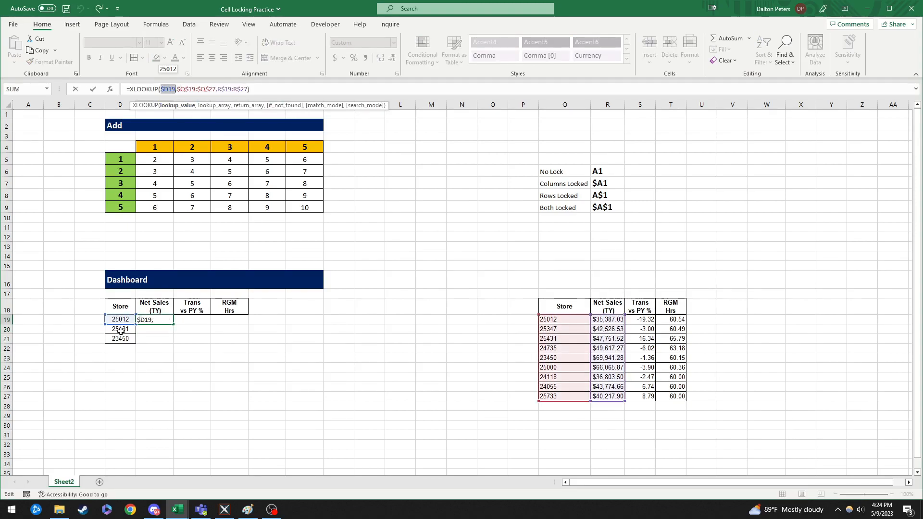
mouse_move(116, 324)
mouse_down()
mouse_move(159, 330)
mouse_move(117, 327)
mouse_up()
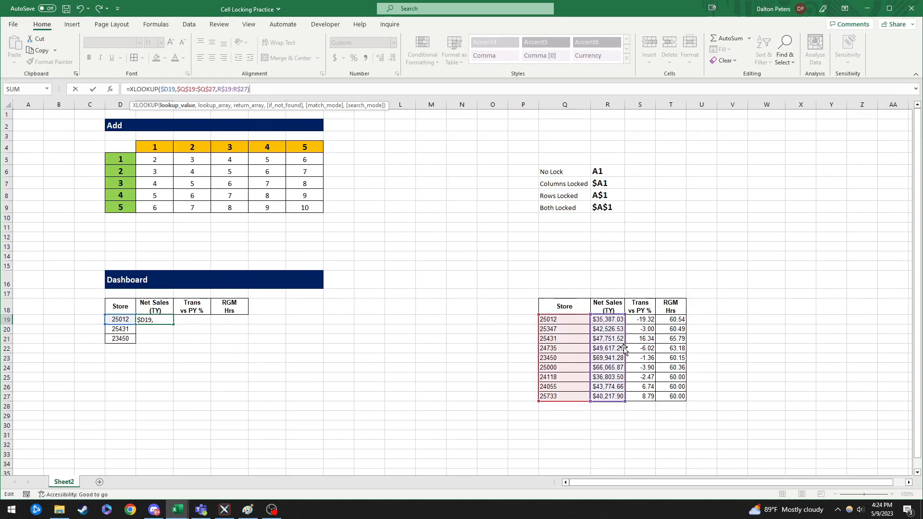
mouse_move(624, 348)
mouse_down()
mouse_move(688, 351)
mouse_move(620, 352)
mouse_move(612, 333)
mouse_move(614, 377)
mouse_move(612, 353)
mouse_up()
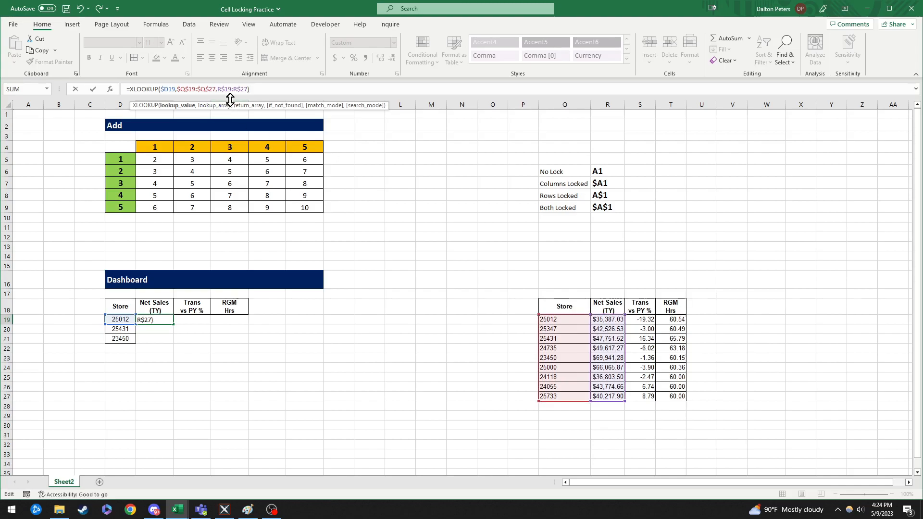
Copy the XLOOKUP formula from E19 across the whole Dashboard grid, E19:G21.
key(ctrl+Return)
key(ctrl+c)
key(shift+Right)
key(shift+Right)
key(shift+Down)
key(shift+Down)
key(ctrl+v)
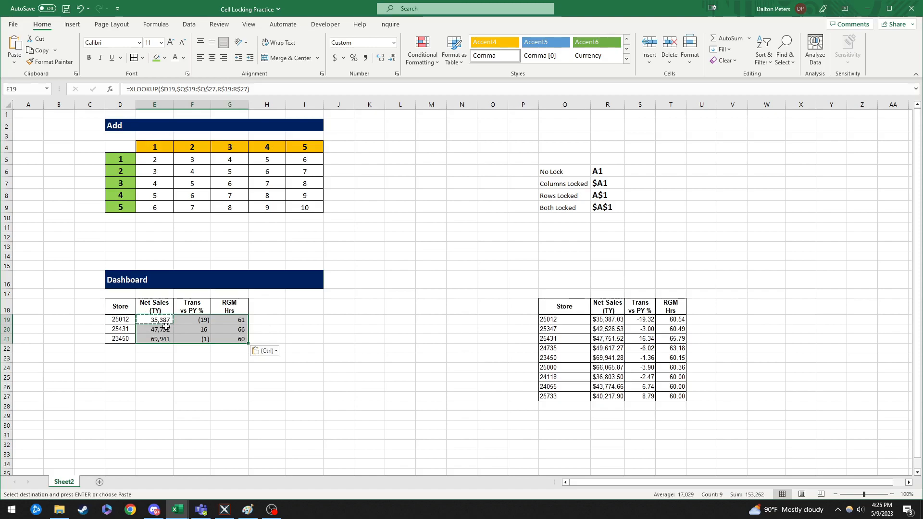
Review the copied Dashboard formulas in the Trans vs PY % and RGM Hrs columns, E19, and the Add formula in E5.
drag(157, 320, 201, 340)
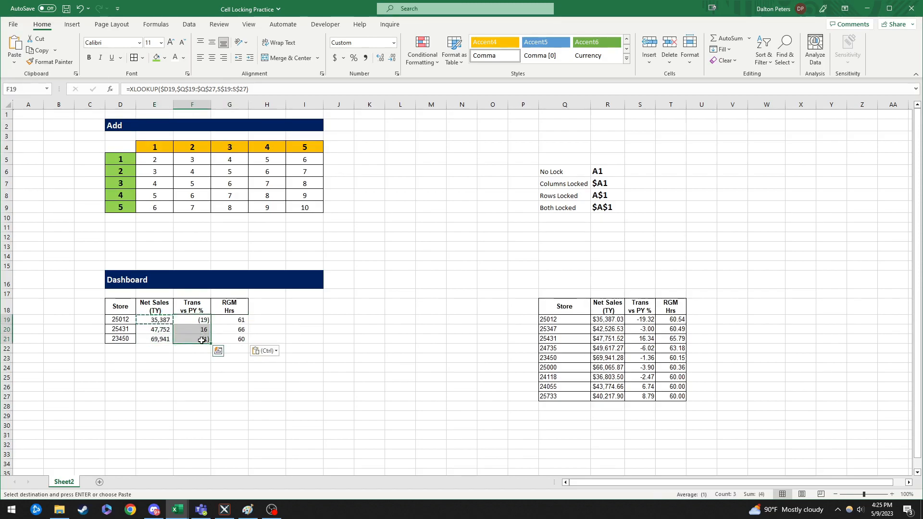
drag(243, 318, 244, 339)
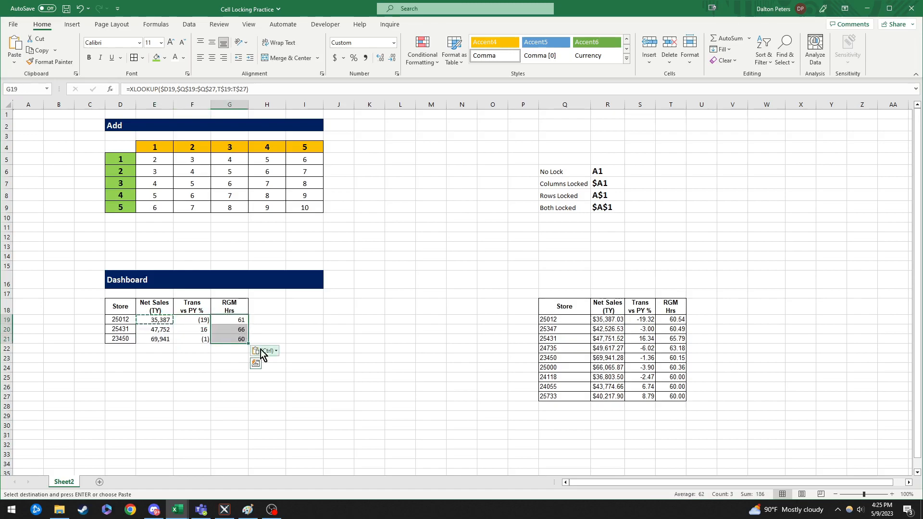
key(Left)
key(Left)
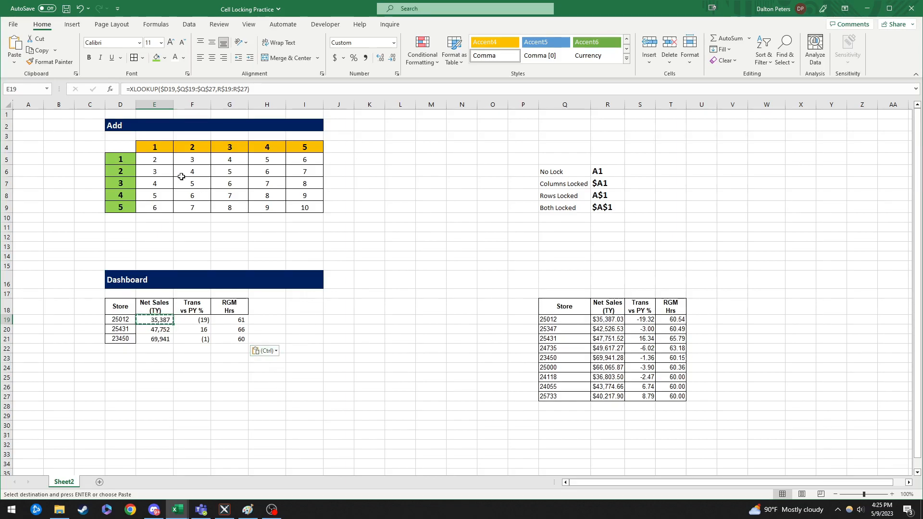
click(164, 156)
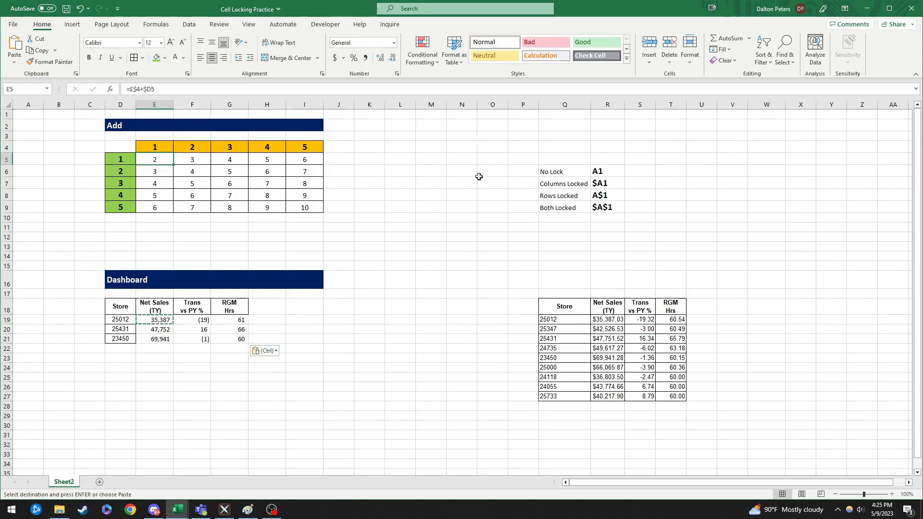